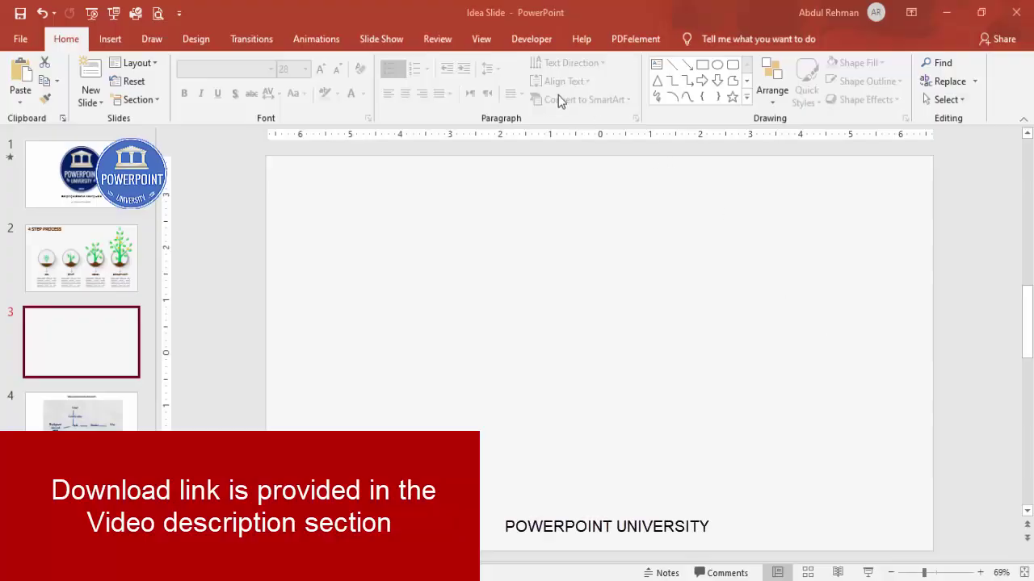
Step: Turn on the slide guides and draw a 1.79-inch blue circle on the left of slide 3
left_click(486, 42)
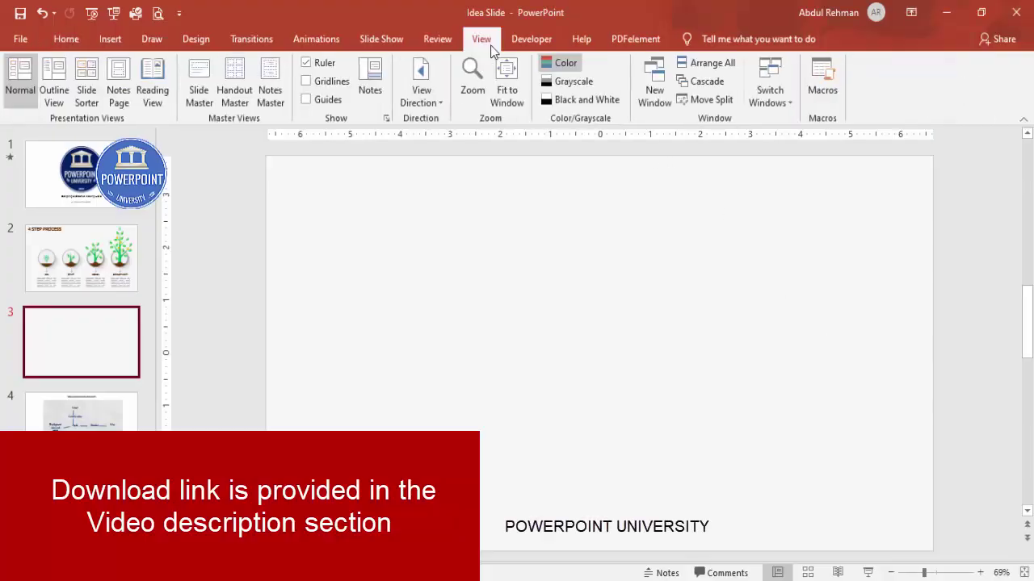
left_click(307, 99)
left_click(109, 39)
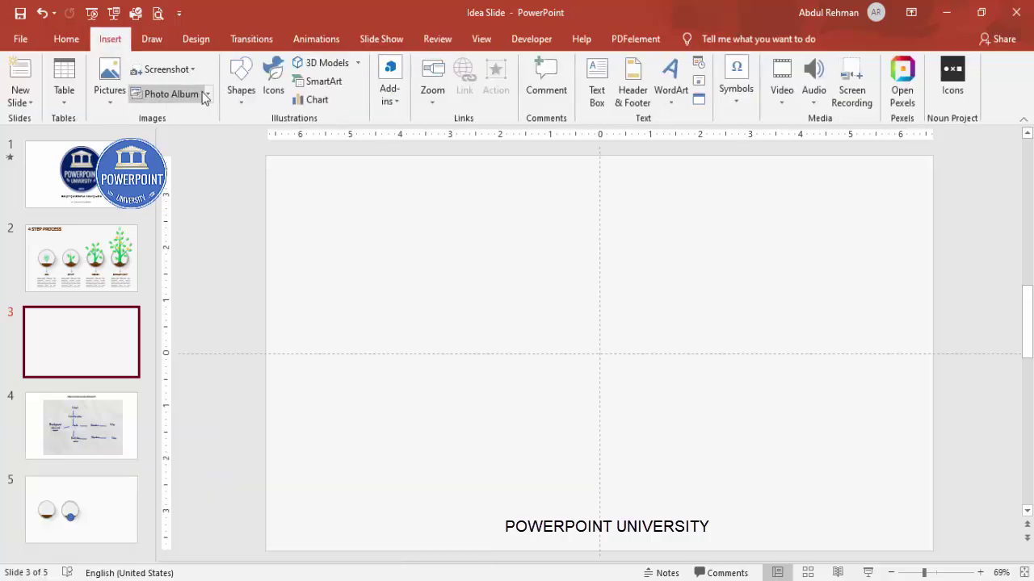
left_click(239, 95)
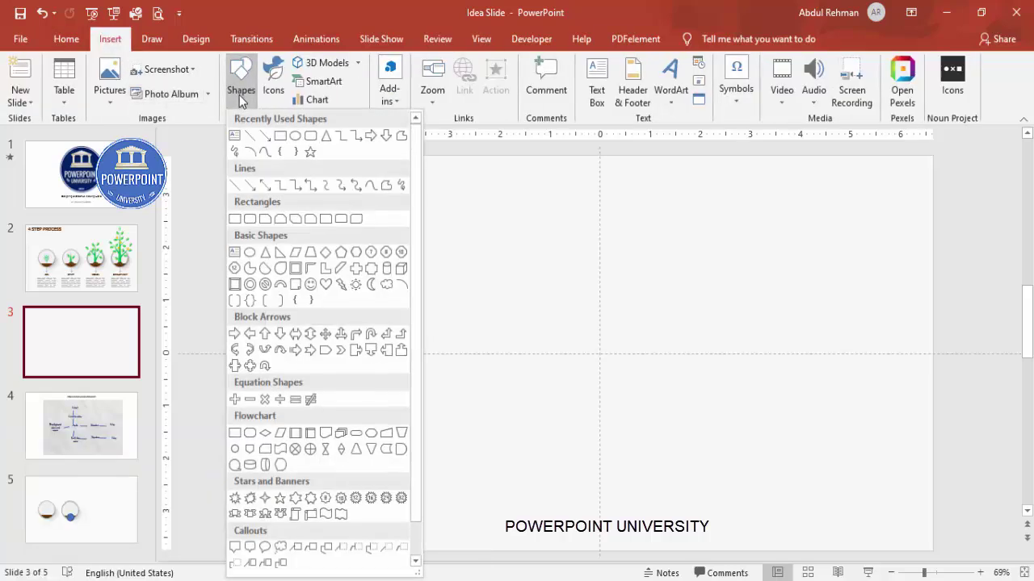
left_click(250, 253)
left_click_drag(345, 320, 425, 416)
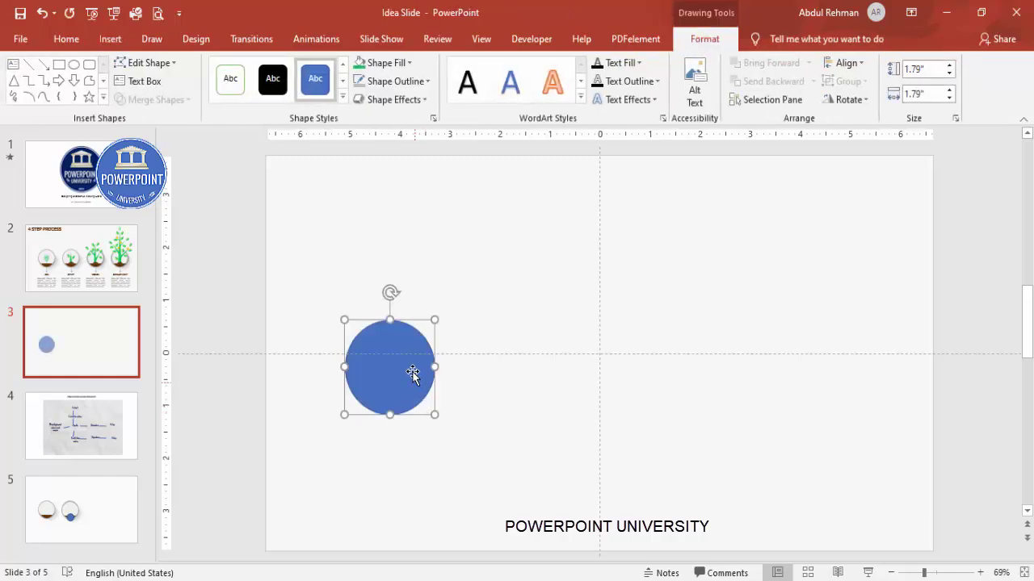
Step: Remove the circle's outline, centre it on the guide, and make a slightly larger copy
left_click(397, 81)
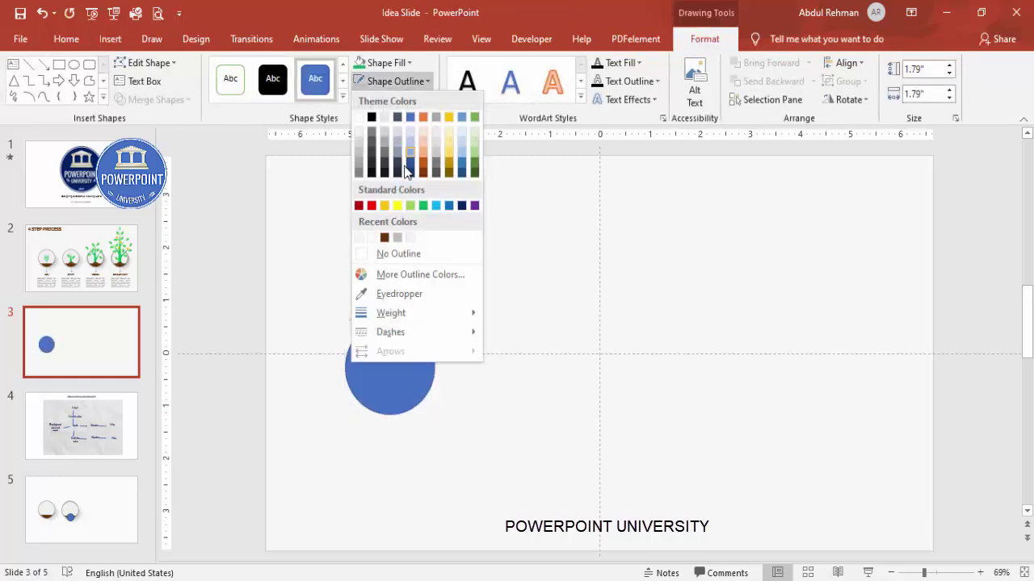
left_click(407, 254)
left_click_drag(403, 341, 400, 333)
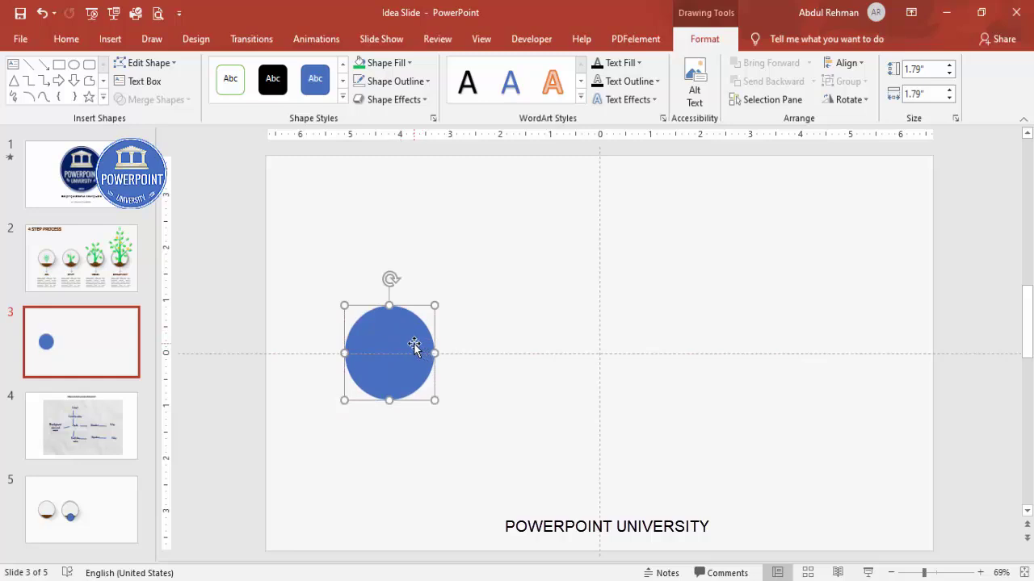
left_click_drag(414, 345, 503, 310)
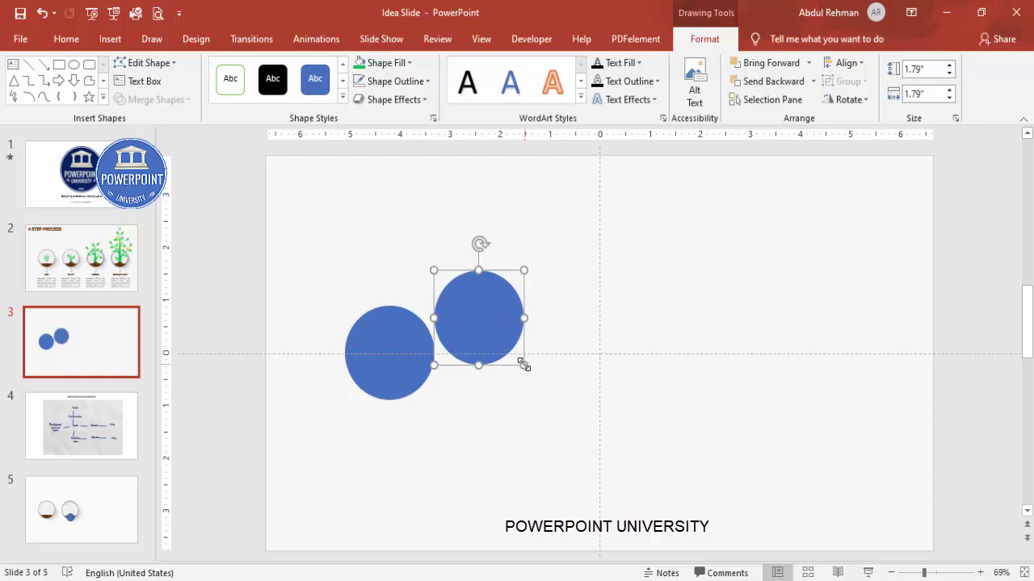
left_click_drag(523, 365, 529, 370)
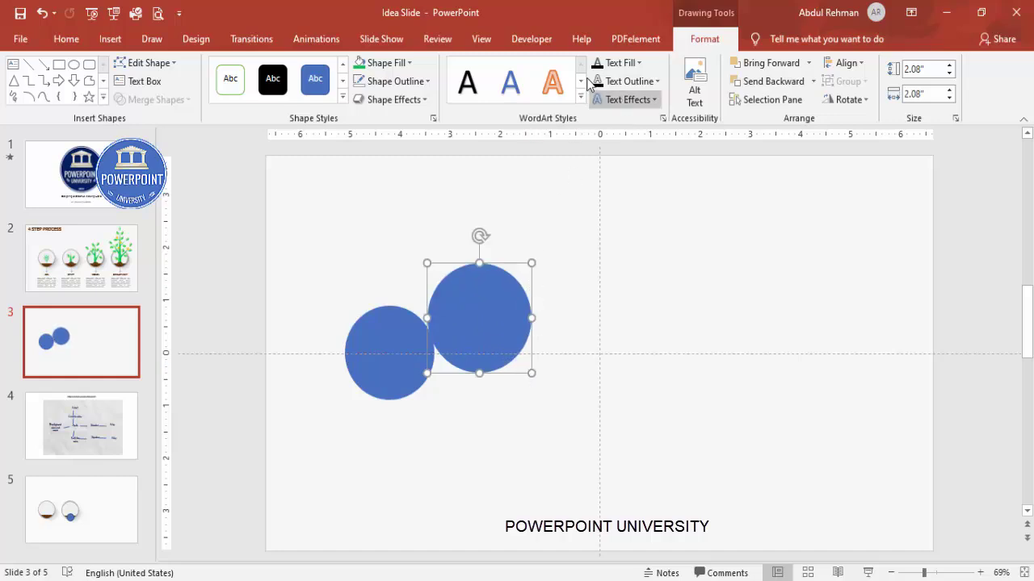
Step: Fill the 2.08-inch copy grey, send it behind the original, and fill the front circle white
left_click(379, 62)
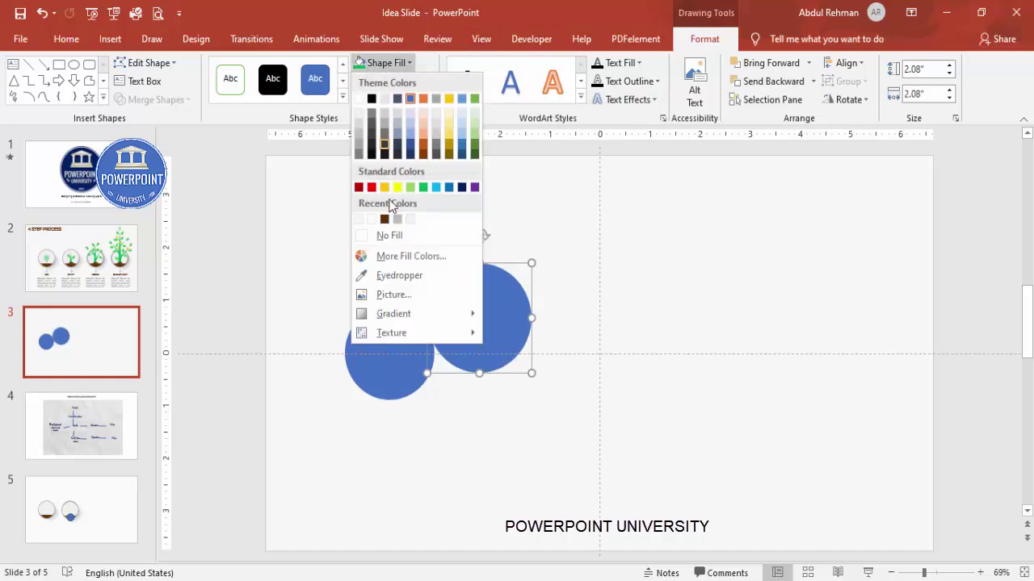
left_click(396, 219)
left_click_drag(490, 291, 393, 324)
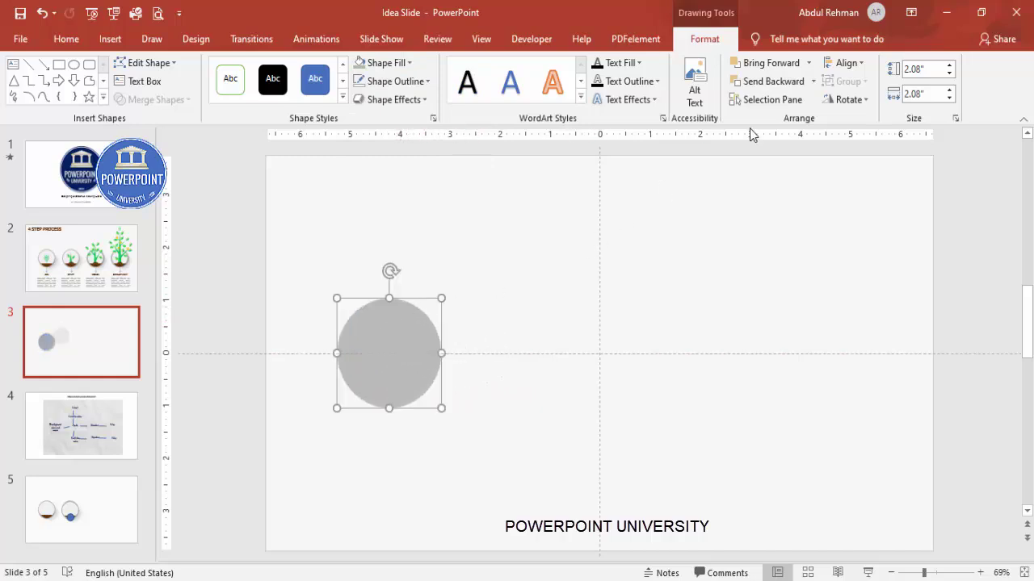
left_click(813, 81)
left_click(796, 117)
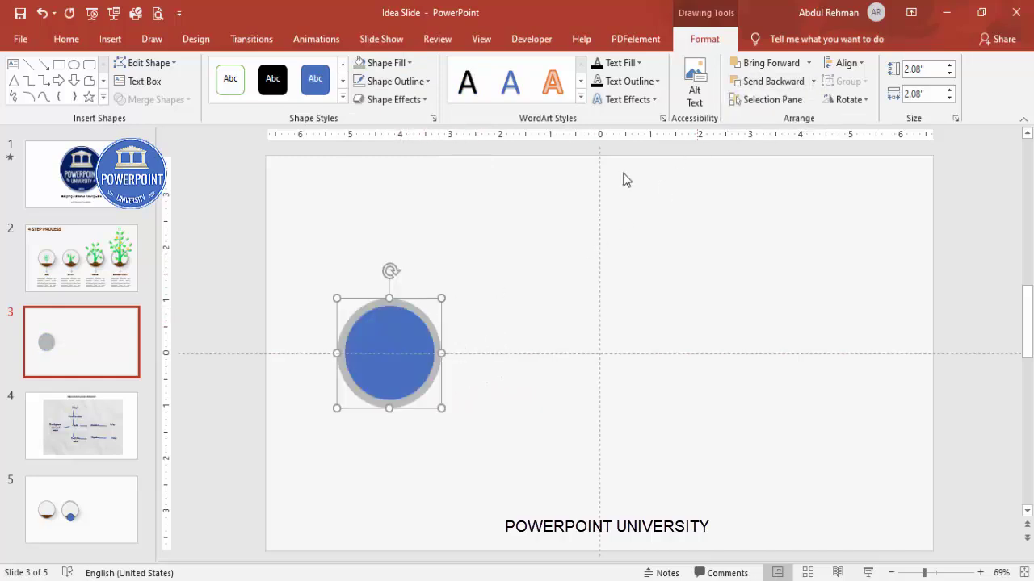
left_click(410, 328)
left_click(387, 62)
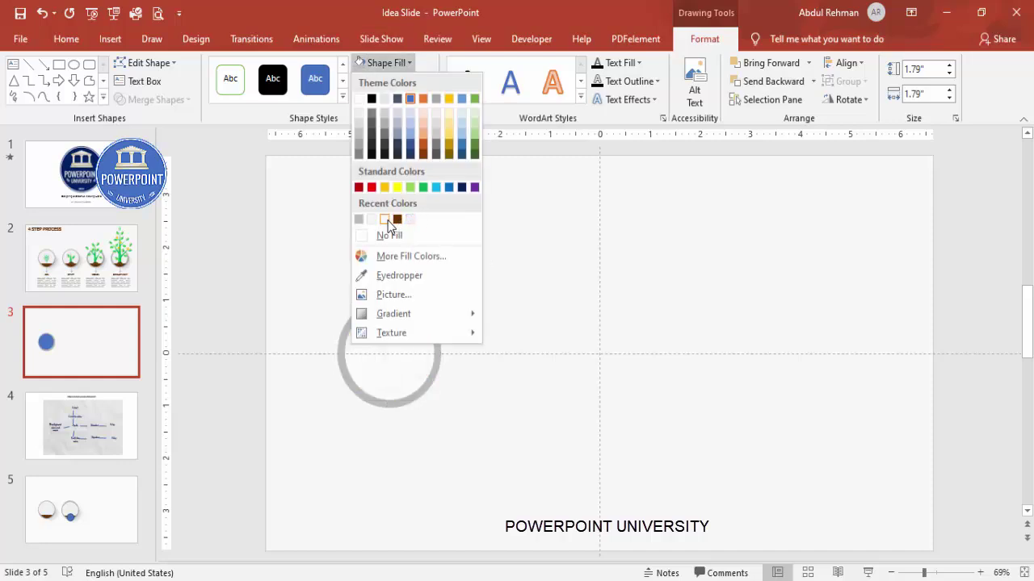
left_click(358, 99)
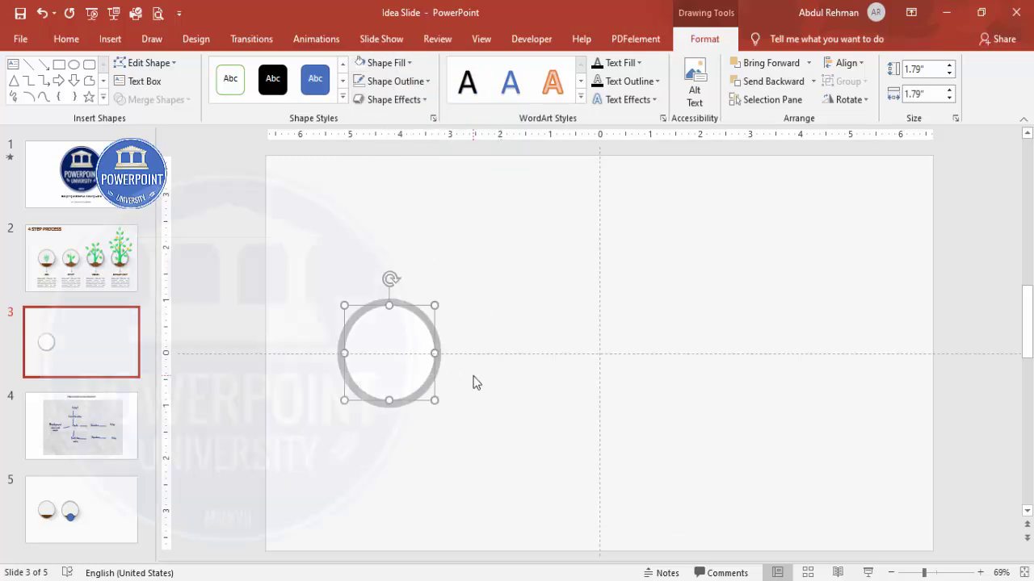
Step: Copy the circle, fill it black at 72% transparency with 24 pt soft edges
left_click_drag(415, 364, 471, 259)
left_click(380, 63)
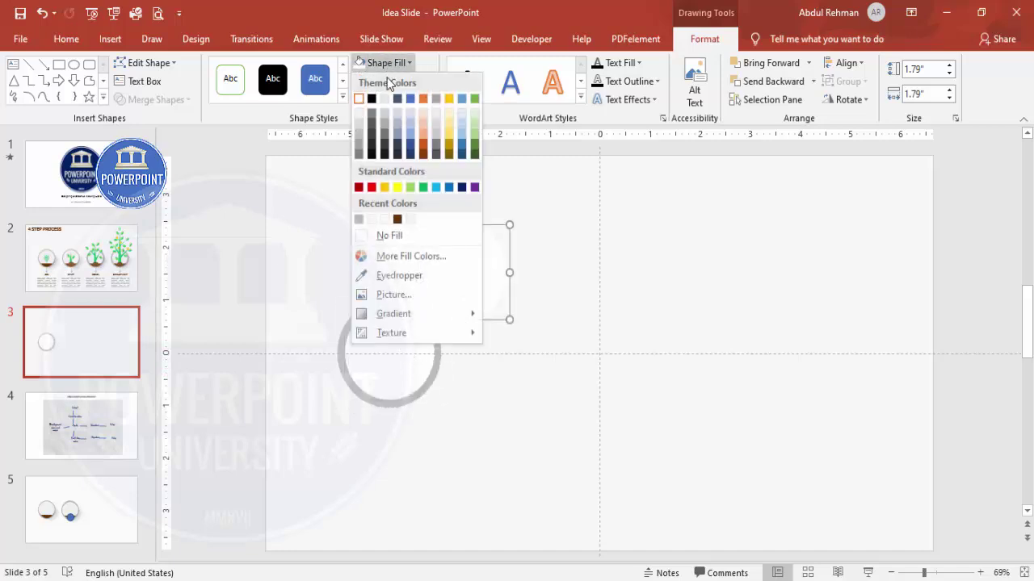
left_click(371, 99)
right_click(462, 269)
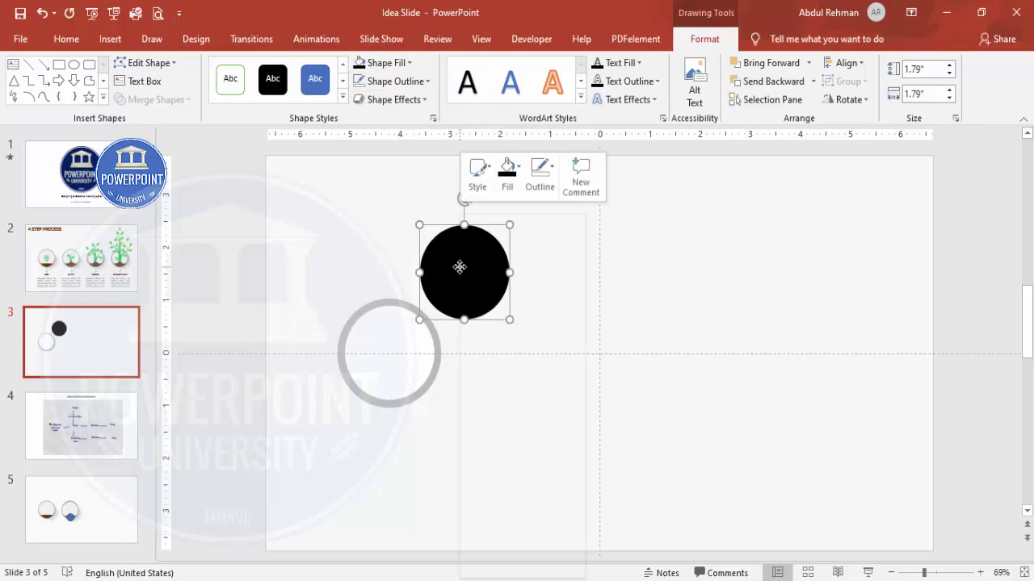
left_click(533, 547)
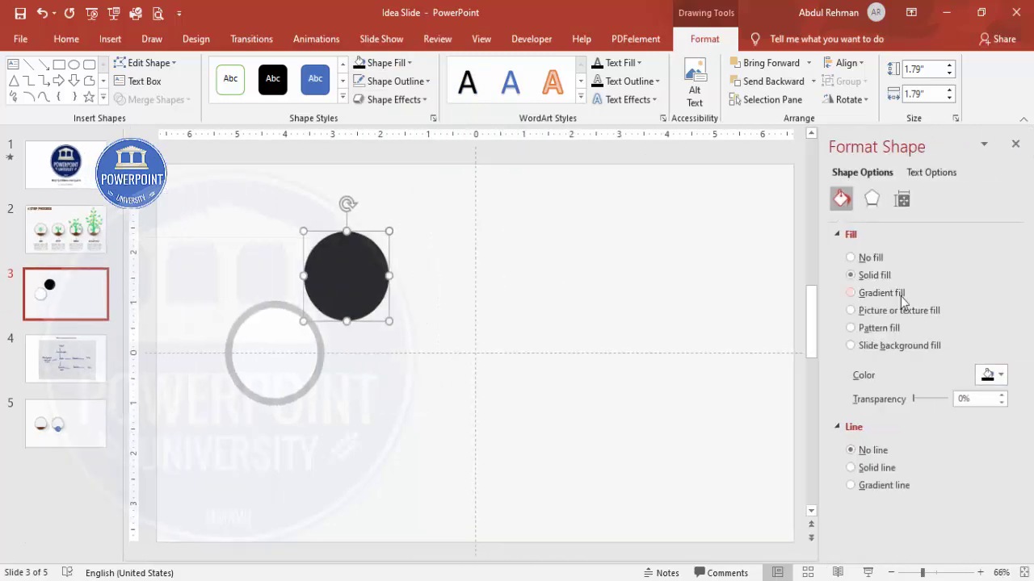
left_click_drag(914, 399, 938, 398)
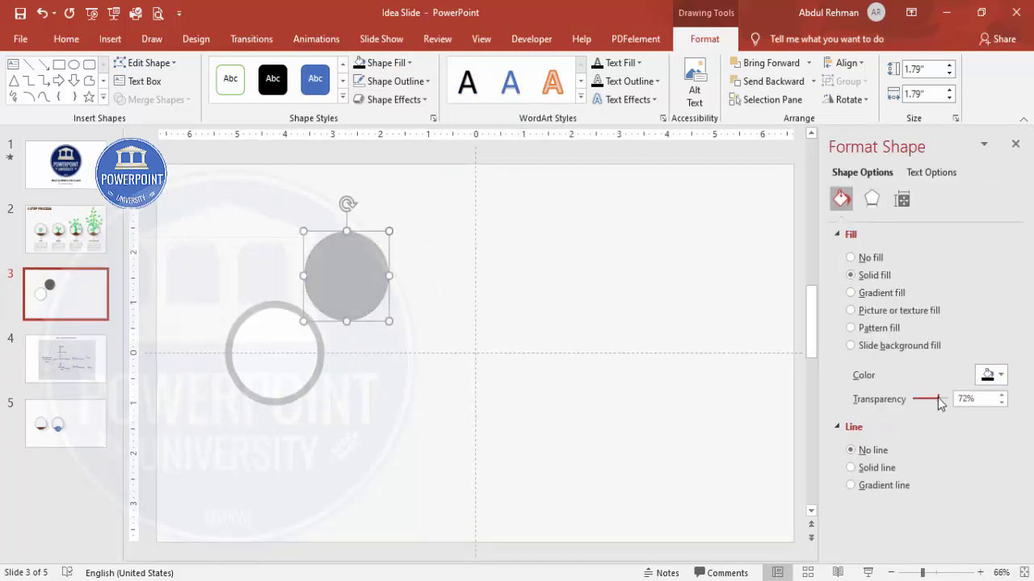
left_click(872, 201)
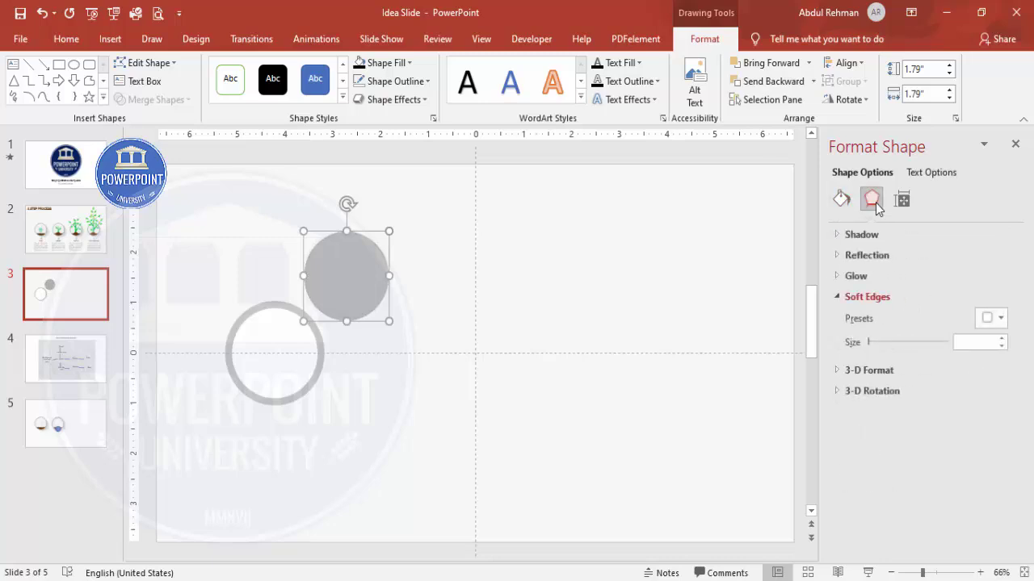
left_click(1001, 339)
left_click(1001, 339)
left_click(1001, 339)
left_click(1001, 339)
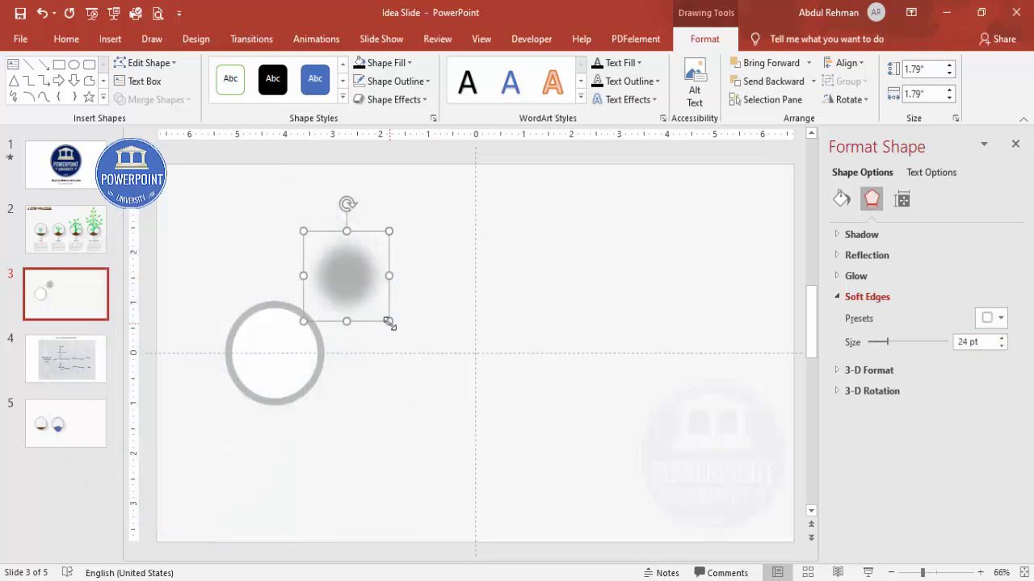
Step: Enlarge the blurred circle to 2.35 inches, place it under the ring, and bring the ring to front
left_click_drag(389, 323, 401, 331)
left_click_drag(364, 281, 315, 372)
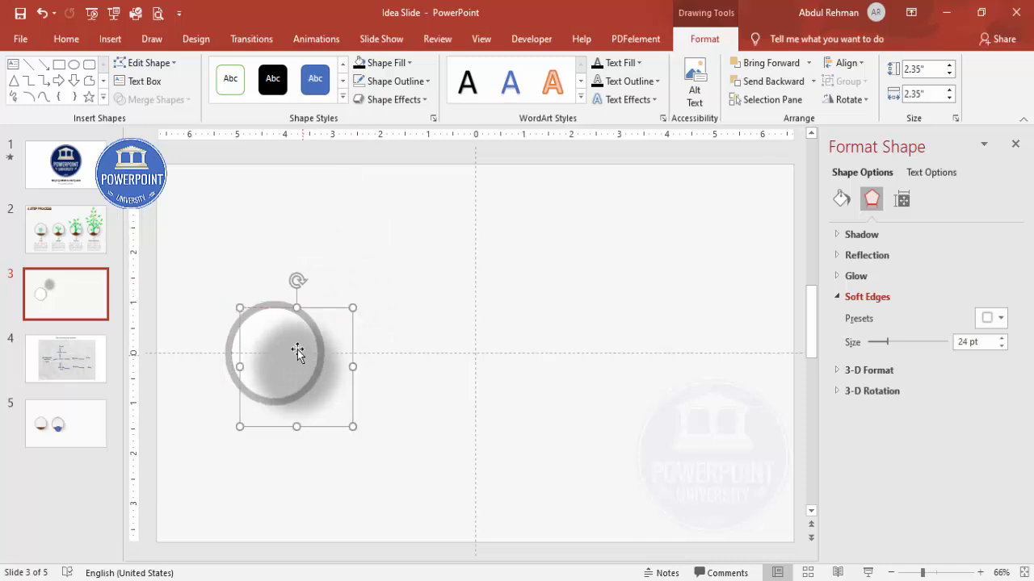
left_click(251, 325)
left_click(806, 63)
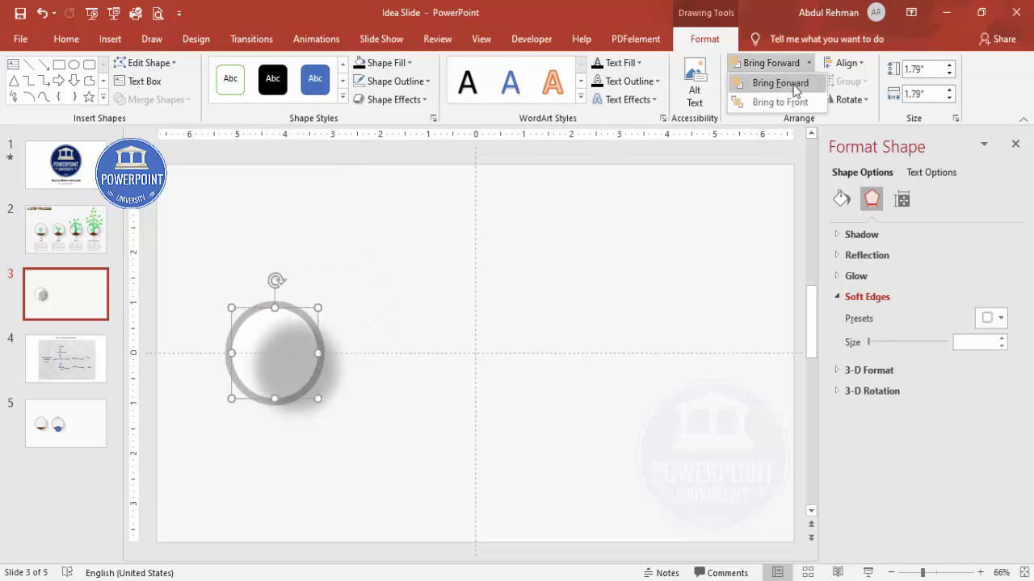
left_click(783, 101)
left_click(404, 302)
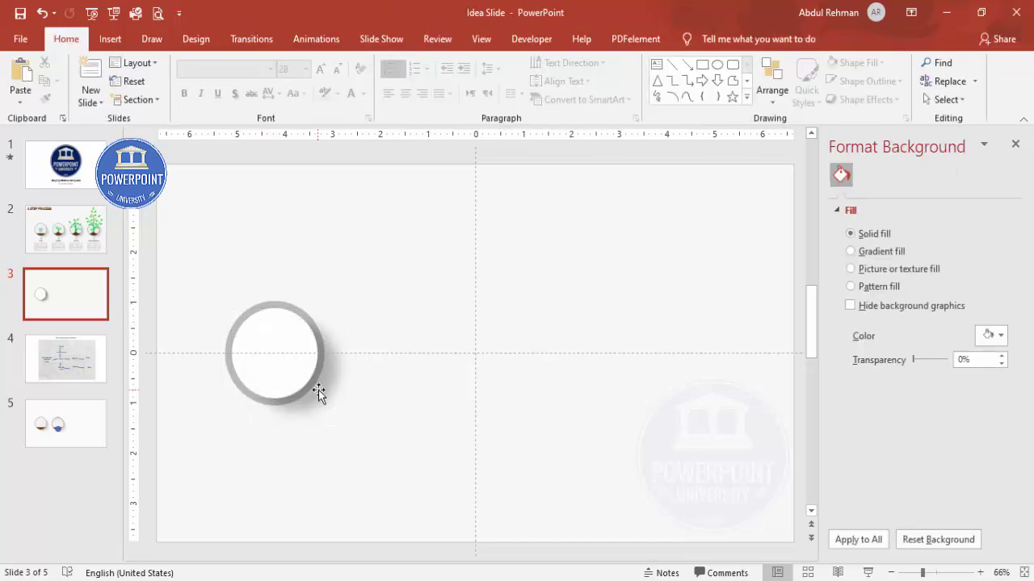
Step: Duplicate the ring-framed circle up and to the right and fill the copy dark brown
left_click_drag(318, 390, 320, 390)
left_click(381, 289)
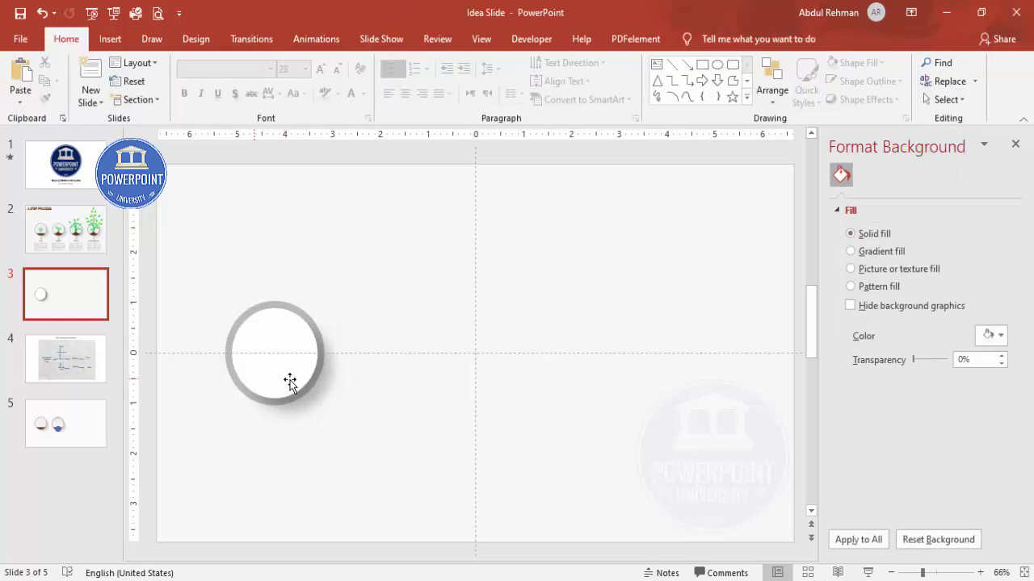
left_click(277, 331)
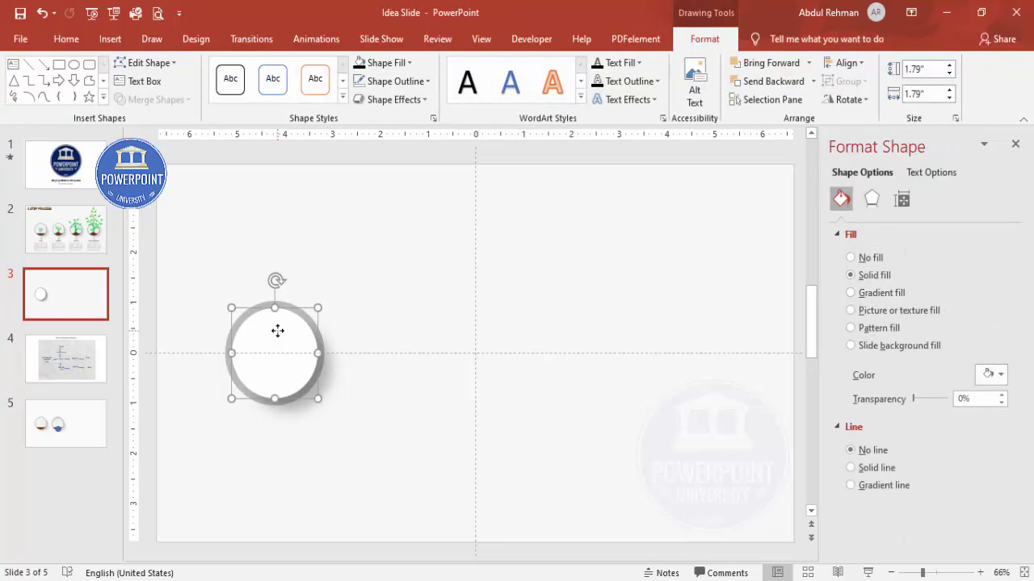
left_click_drag(277, 331, 418, 246)
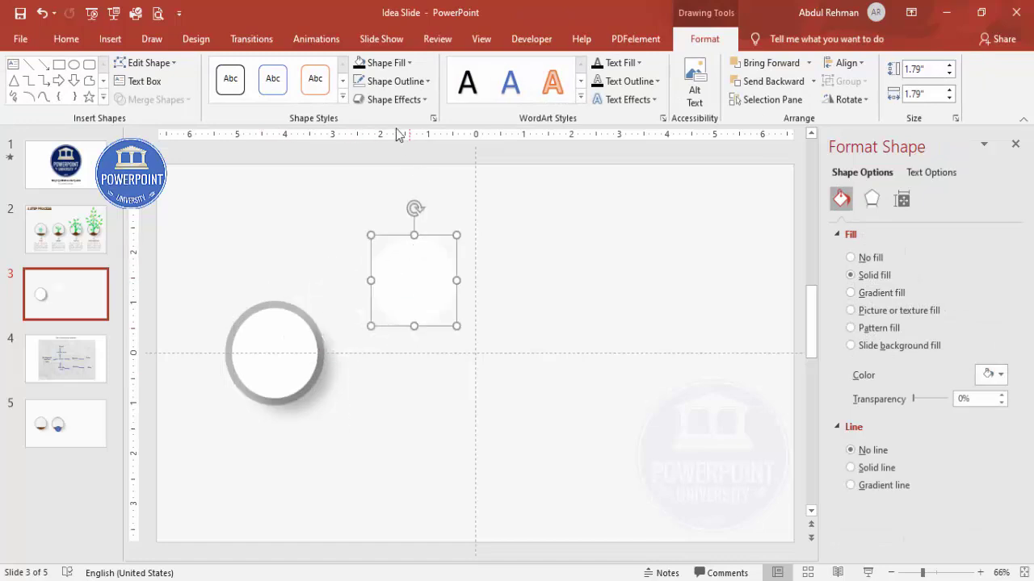
left_click(377, 63)
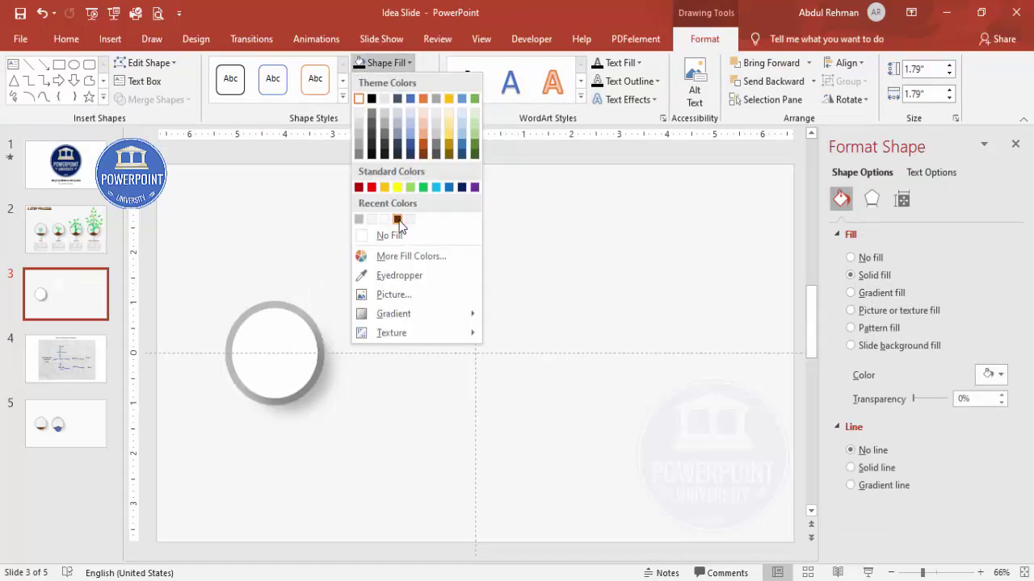
left_click(396, 220)
left_click(379, 211)
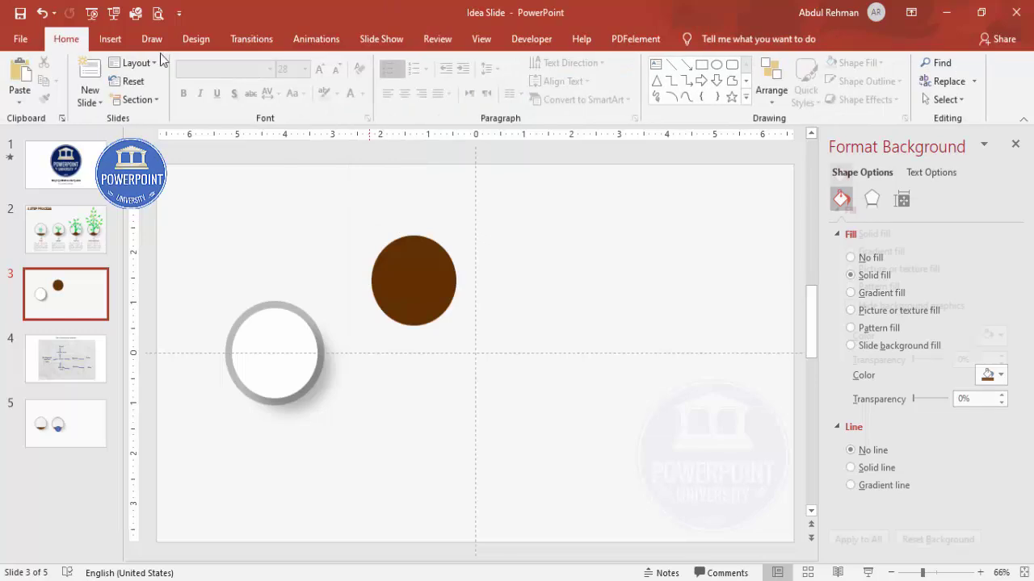
left_click(103, 42)
Step: Draw a rectangle over the brown circle's top and subtract it, leaving the bottom slice
left_click(245, 101)
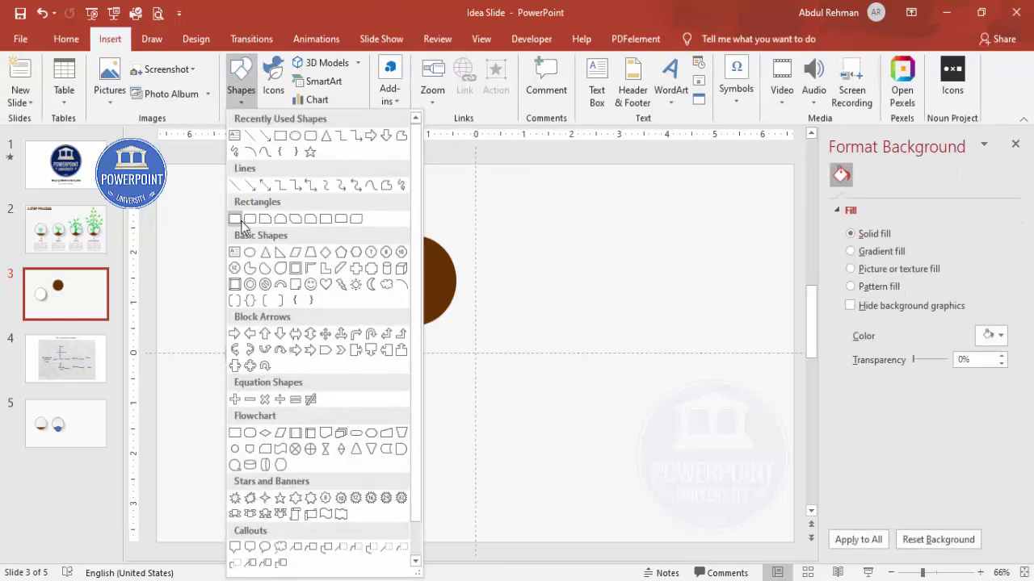
left_click(240, 221)
left_click_drag(317, 209, 503, 308)
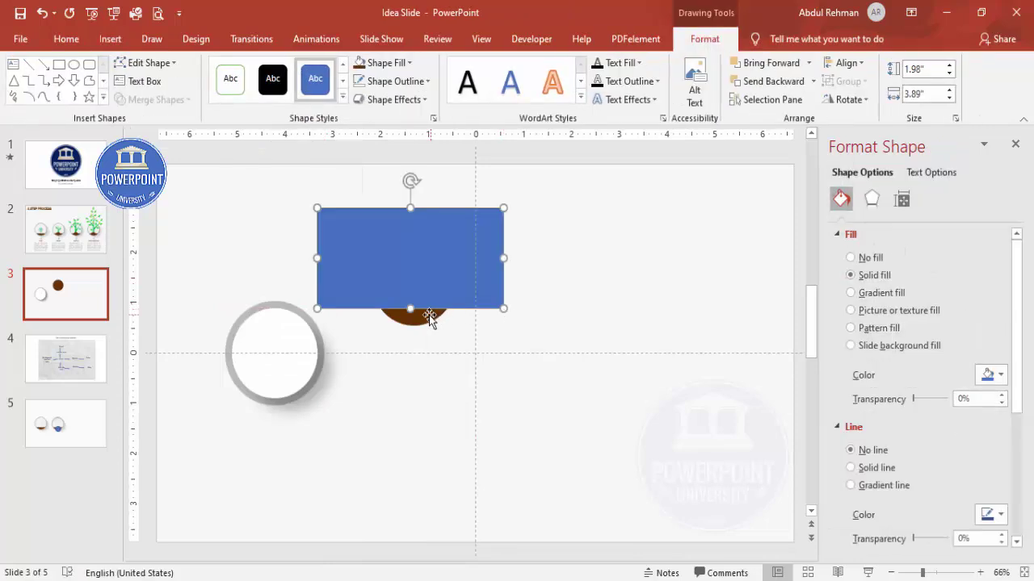
left_click(428, 317)
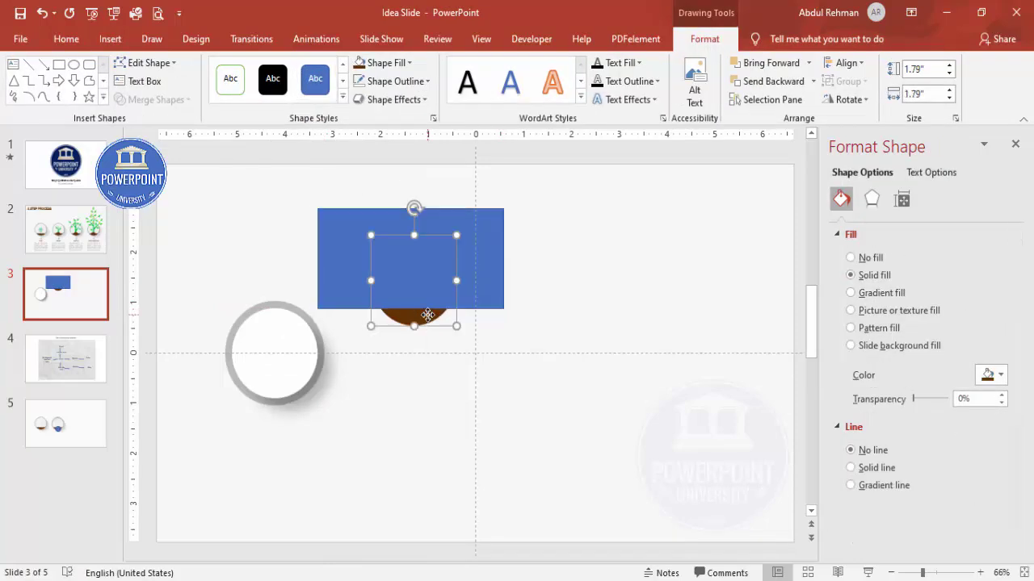
left_click(474, 232, "shift")
left_click(153, 99)
left_click(149, 197)
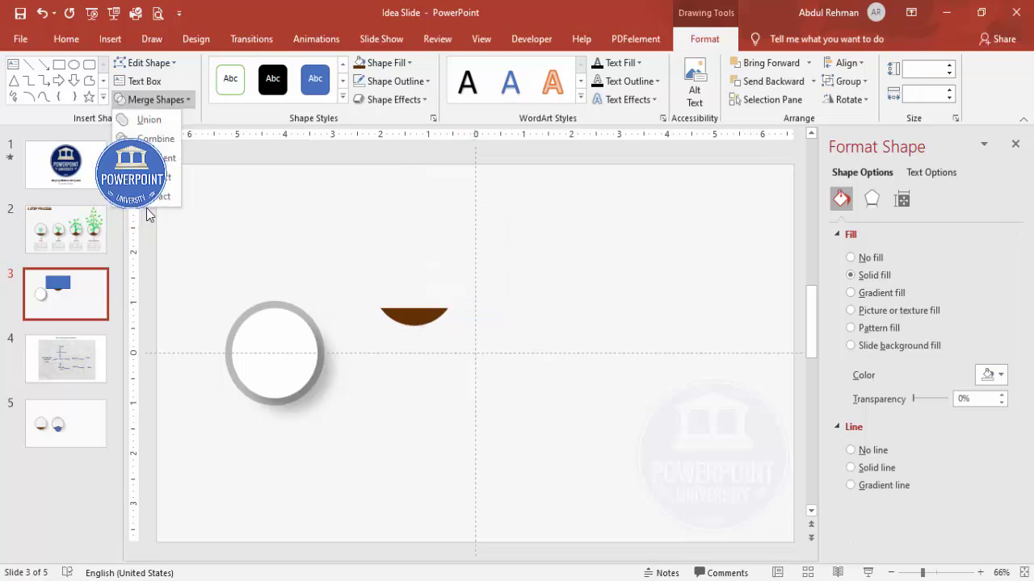
left_click(152, 198)
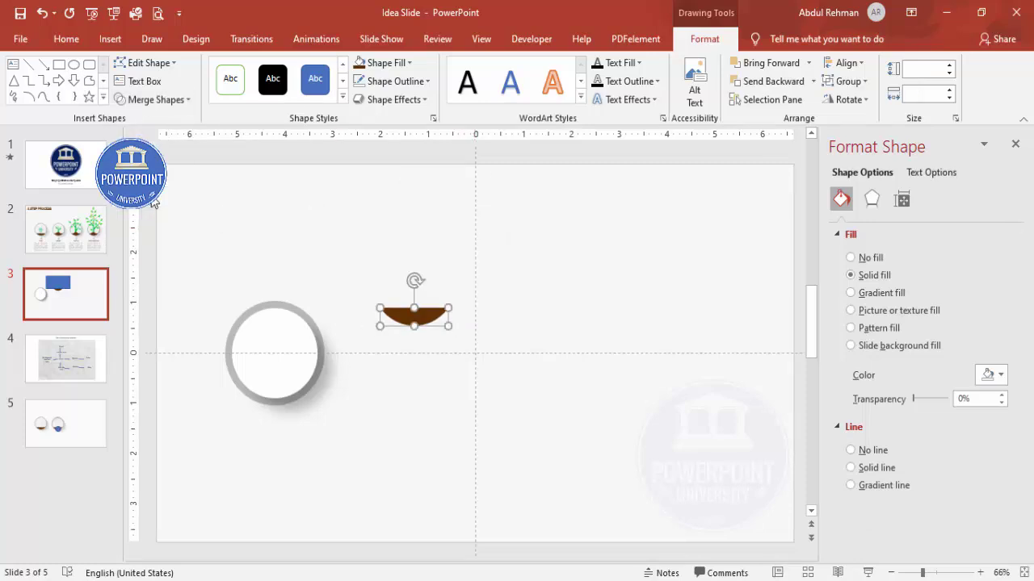
Step: Move the 1.41-inch soil slice into the ring's bottom and place a copy above right
left_click_drag(418, 315, 281, 389)
left_click(361, 393)
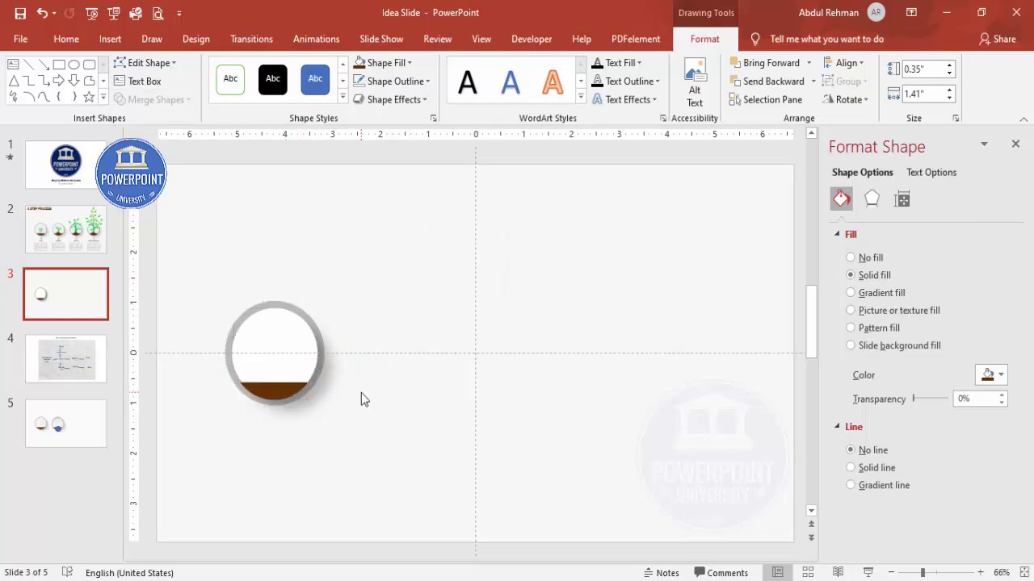
left_click(291, 391)
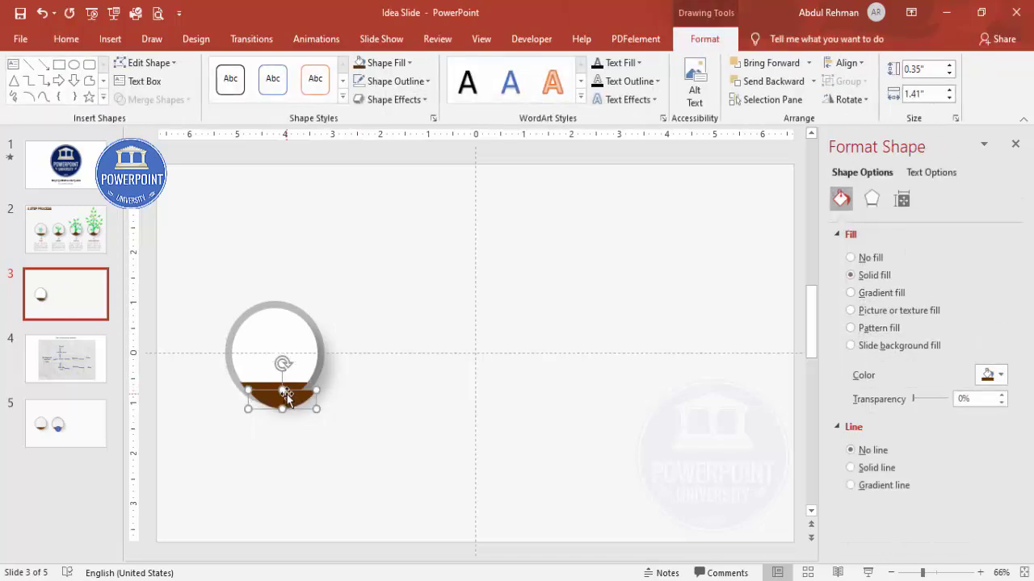
left_click_drag(283, 391, 398, 298)
left_click(429, 277)
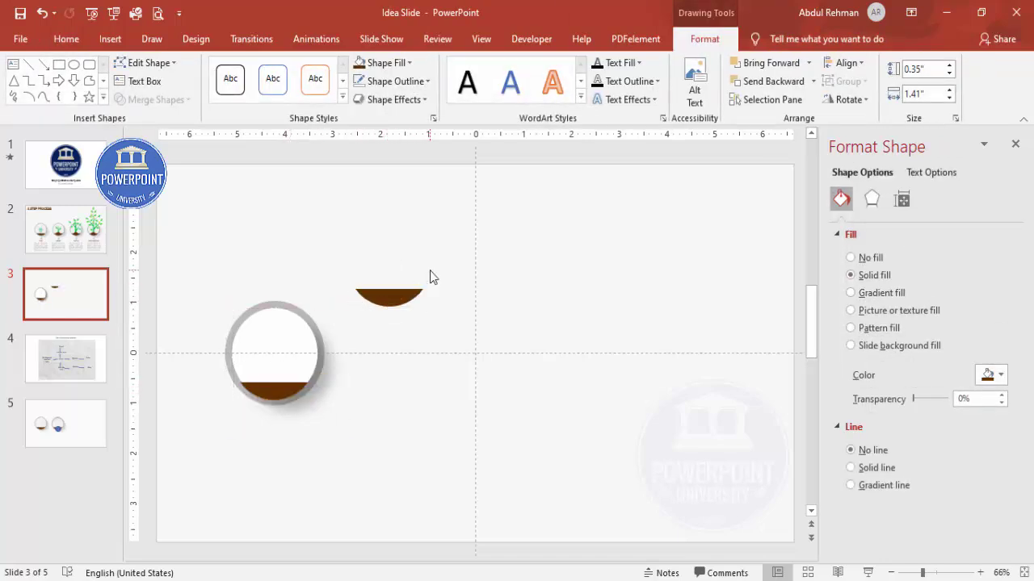
left_click(110, 39)
Step: Draw an oval over the copied soil slice and fragment the overlapping shapes
left_click(236, 80)
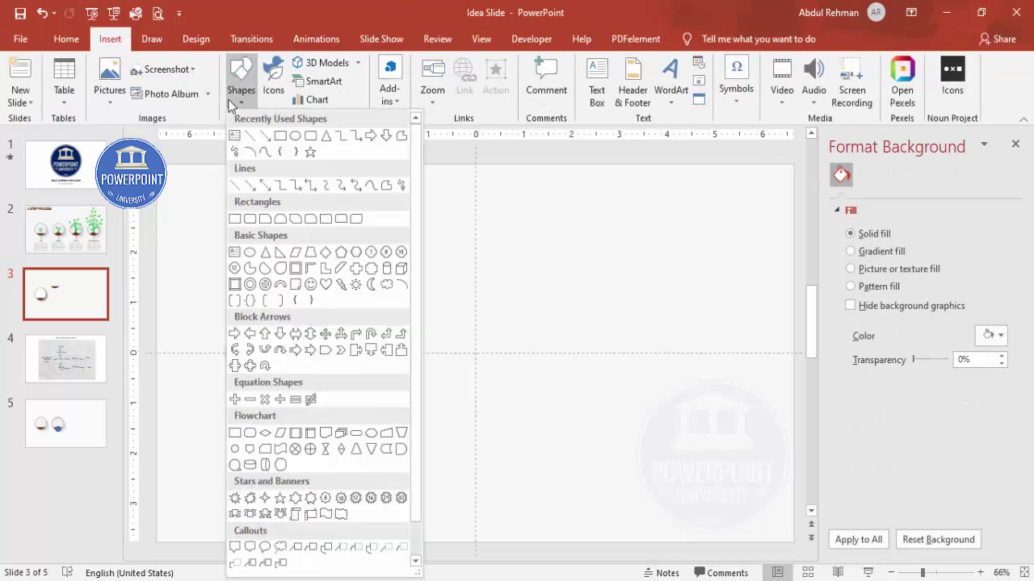
left_click(249, 251)
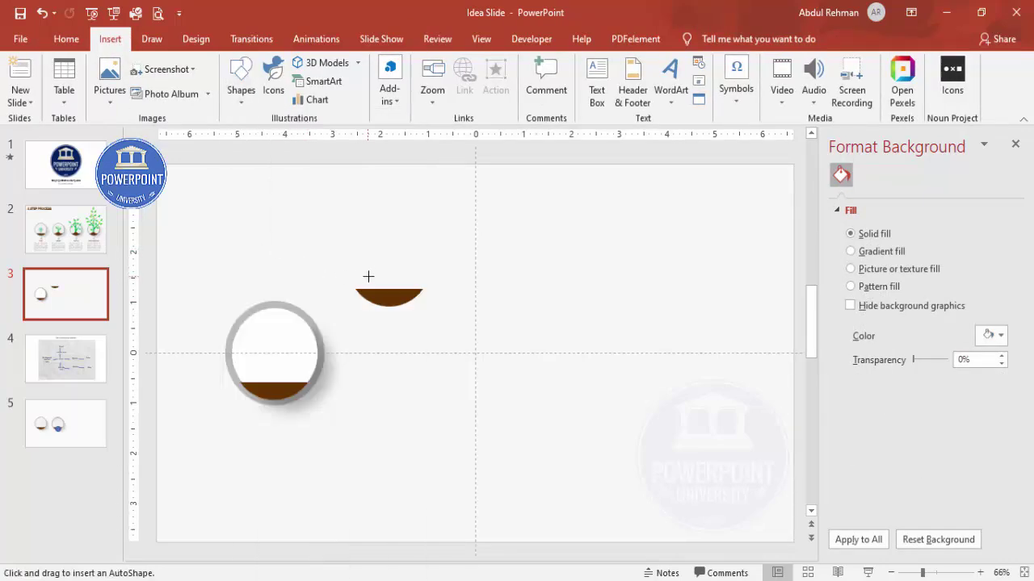
mouse_move(368, 276)
left_mouse_down()
mouse_move(409, 310)
mouse_move(391, 297)
left_mouse_up()
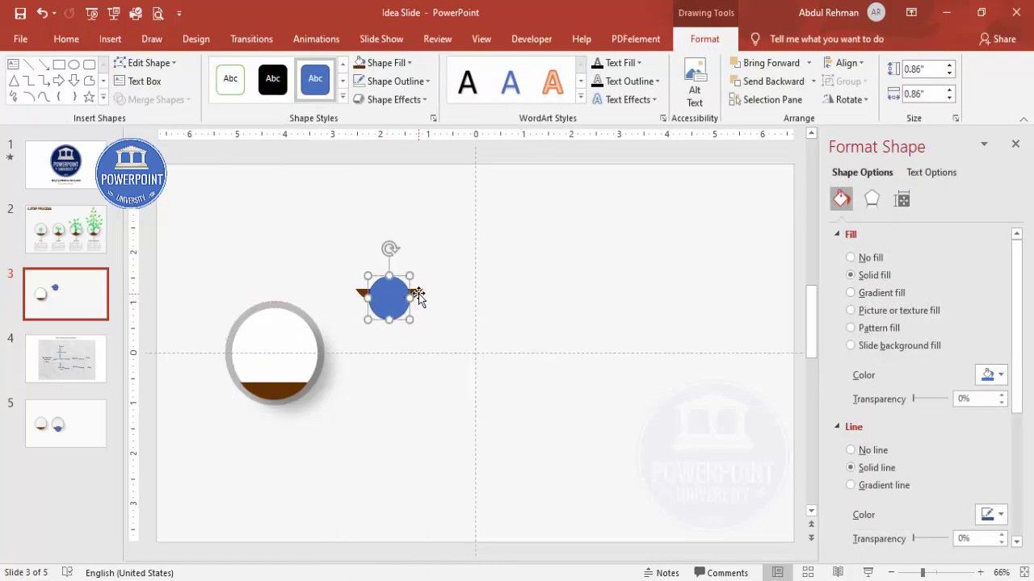
left_click(330, 258)
left_click_drag(331, 258, 486, 350)
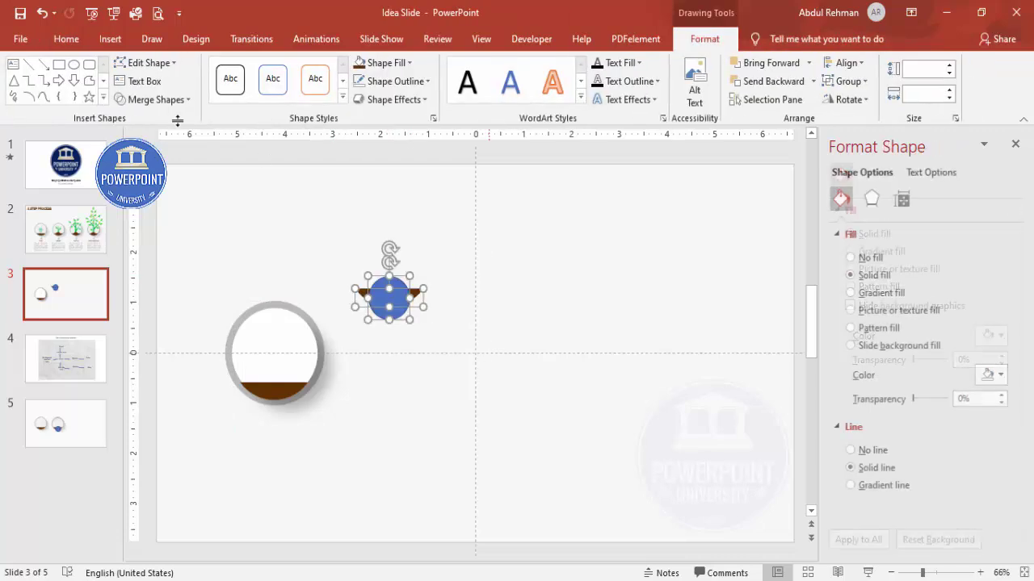
left_click(172, 106)
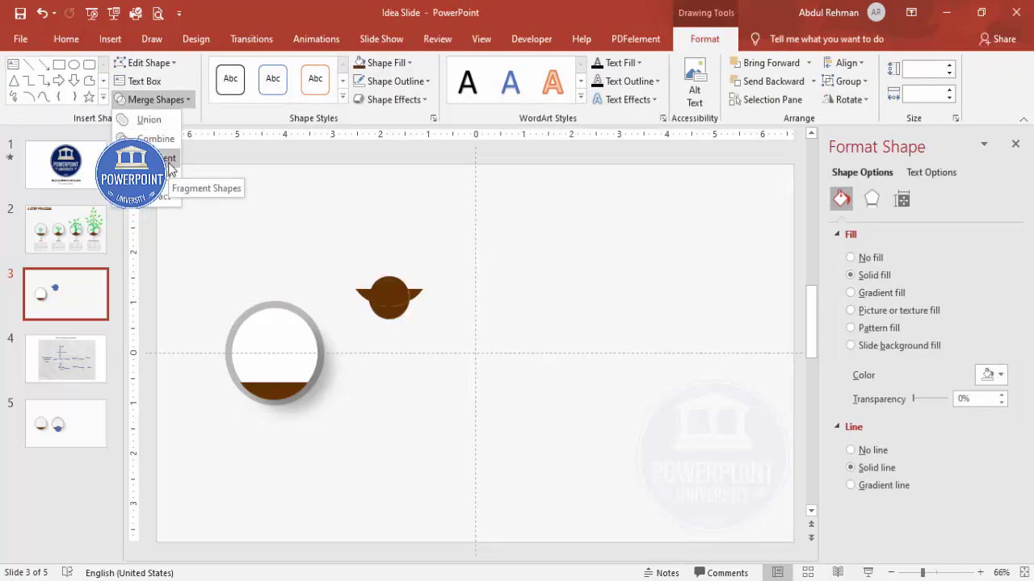
left_click(170, 168)
Step: Remove the mound fragment's outline and set it on the soil inside the ring
left_click(390, 240)
left_click(396, 283)
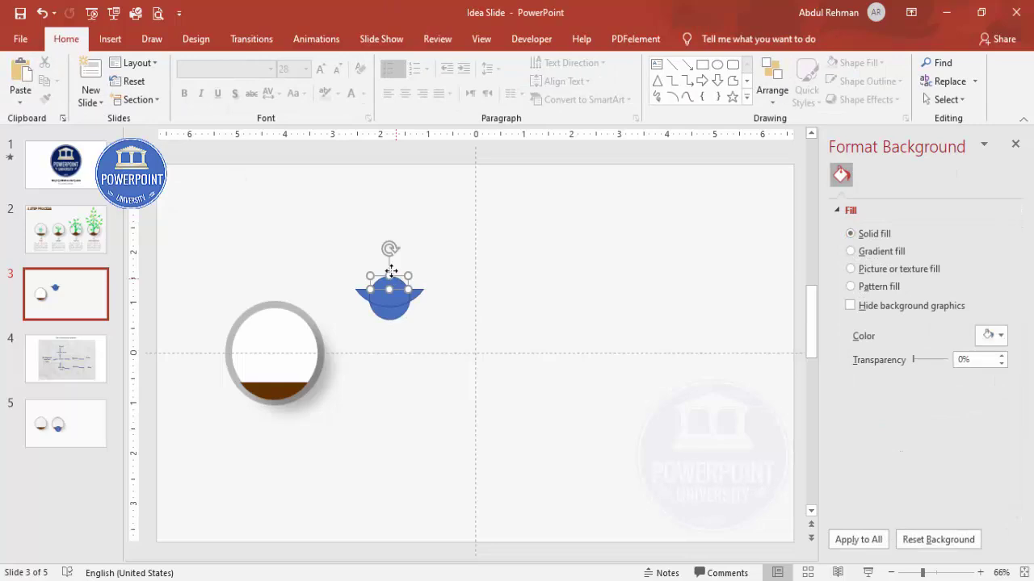
left_click_drag(381, 251, 355, 216)
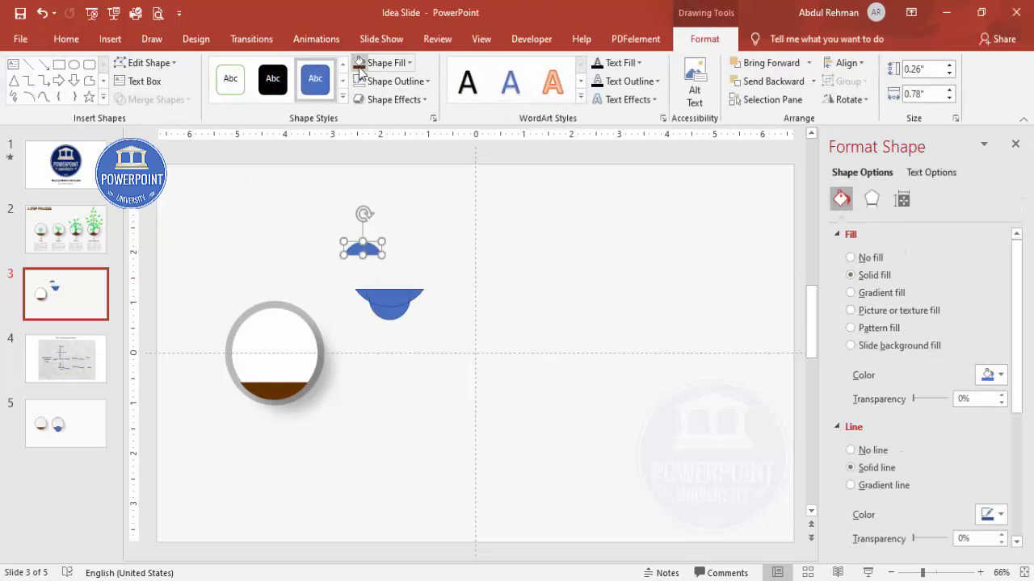
left_click(393, 85)
left_click(419, 250)
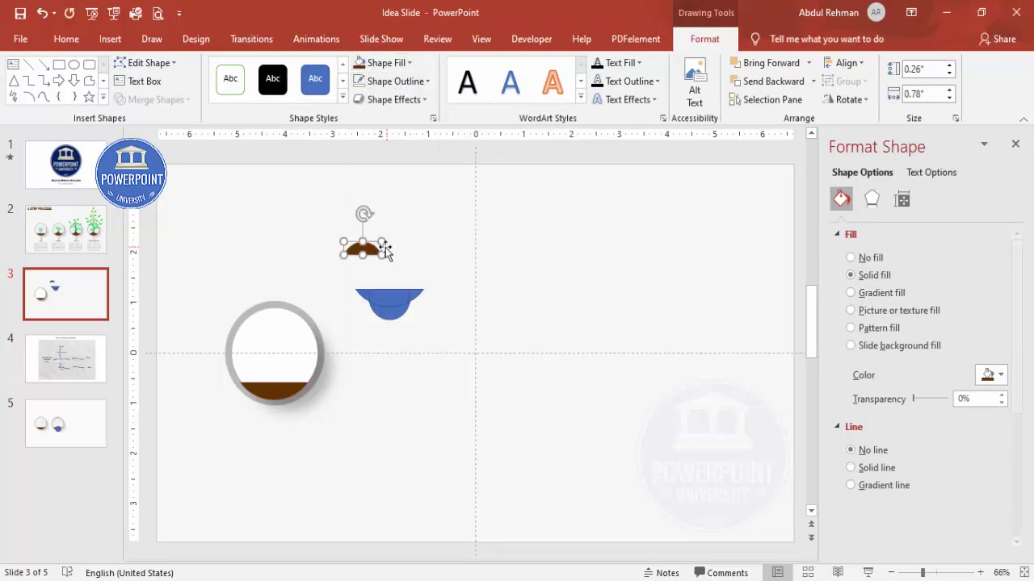
left_click_drag(370, 250, 281, 376)
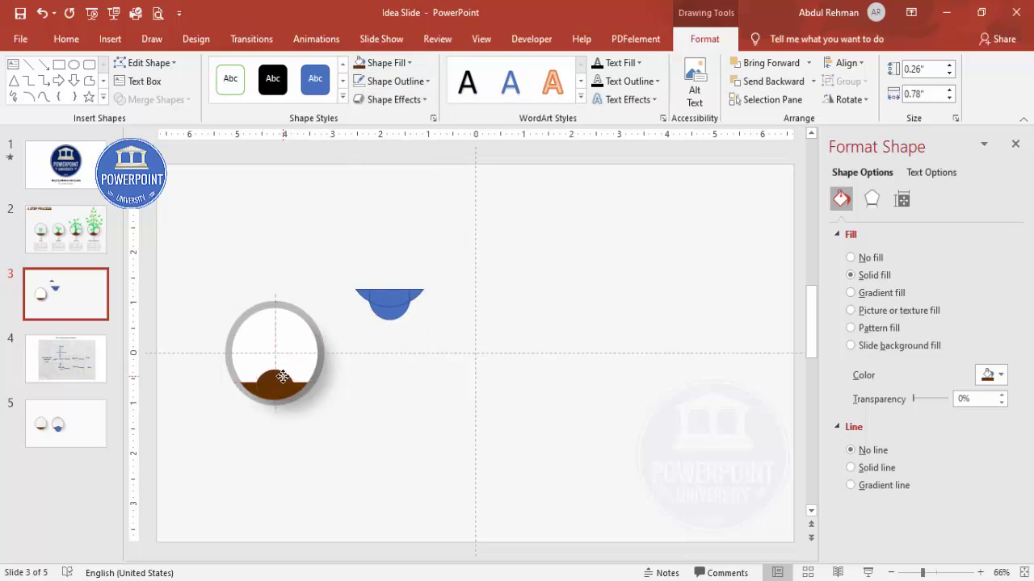
left_click_drag(281, 376, 281, 378)
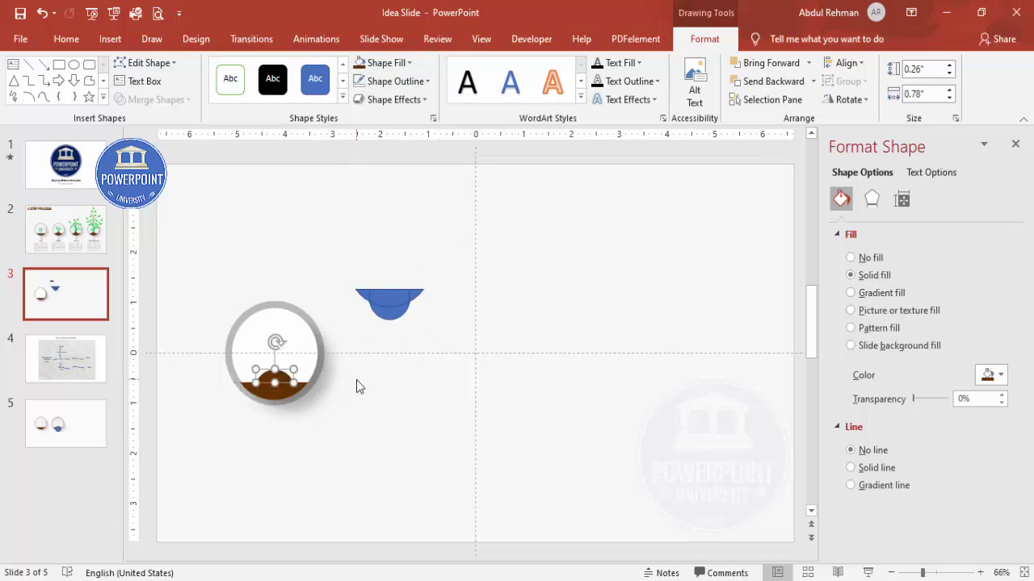
left_click(396, 273)
Step: Delete the leftover blue fragment pieces from the slide
left_click_drag(335, 251, 471, 381)
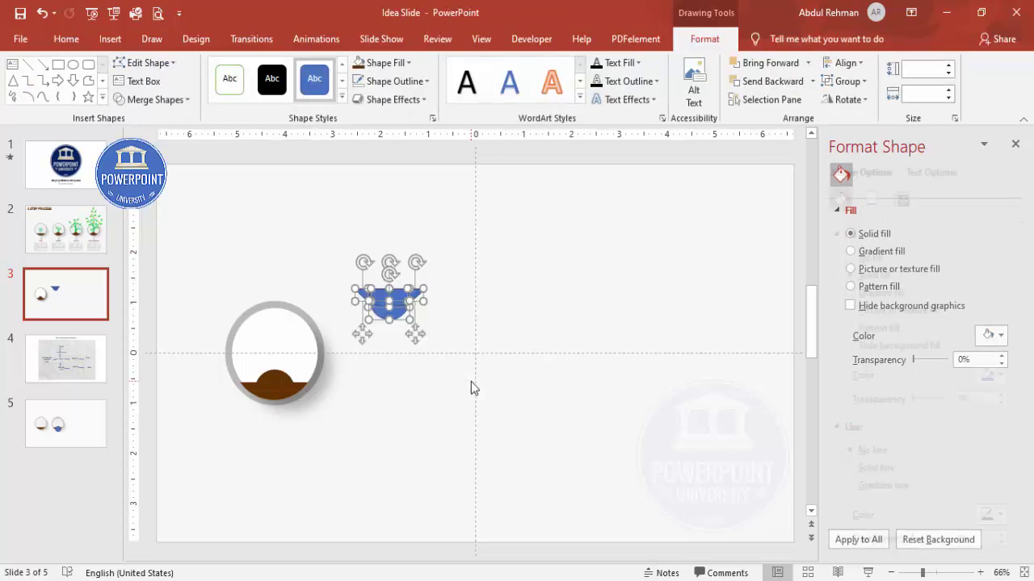
key("Delete")
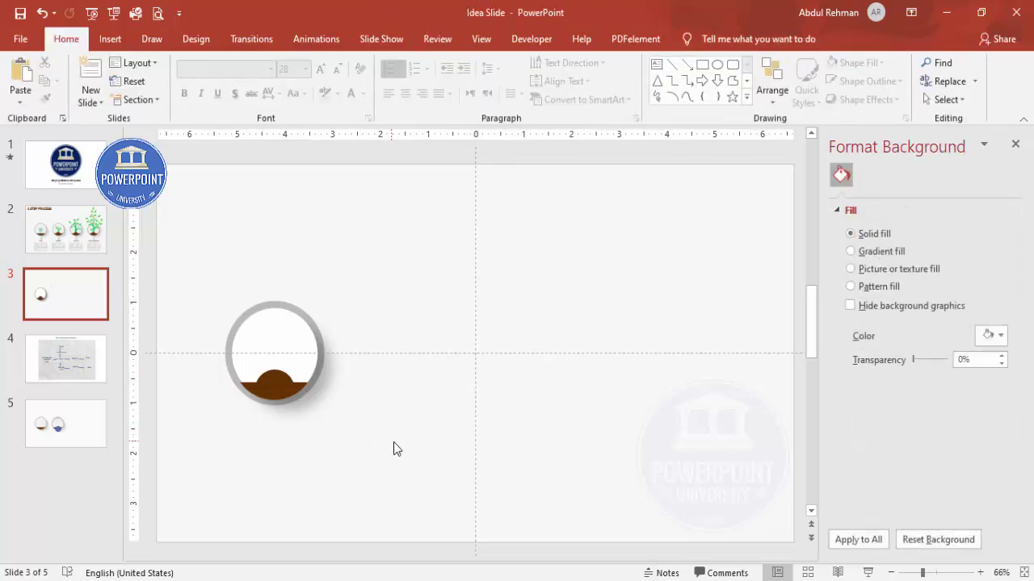
left_click_drag(394, 441, 192, 257)
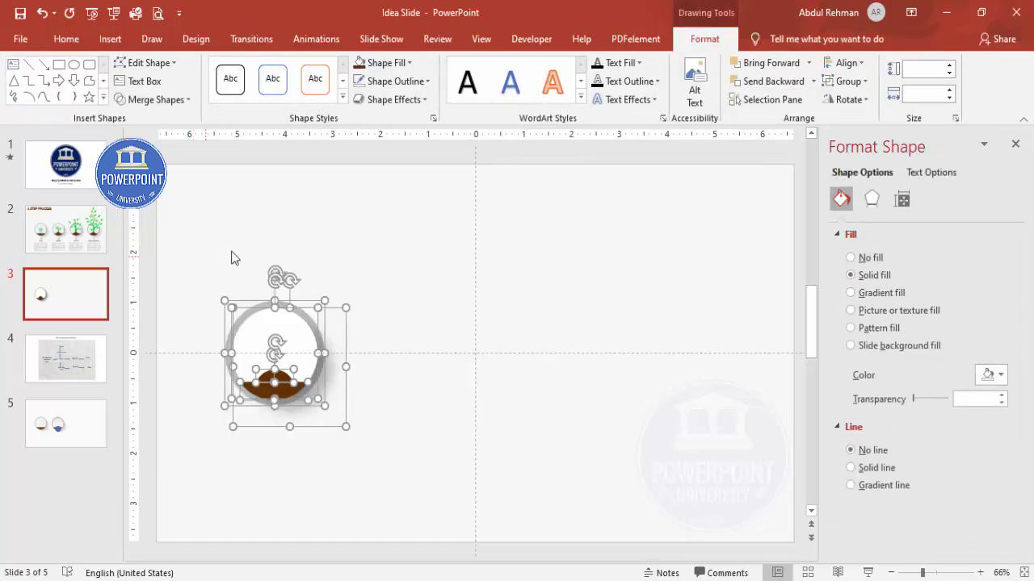
left_click(304, 240)
Step: Group the ring, soil and mound, duplicate it into four in a row, and select all four
key("ctrl+a")
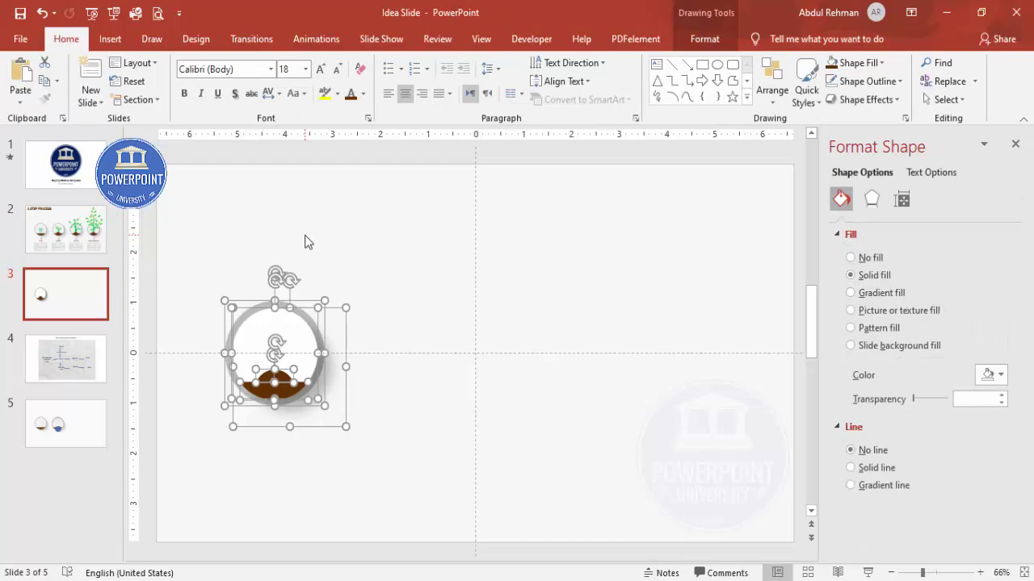
key("ctrl+g")
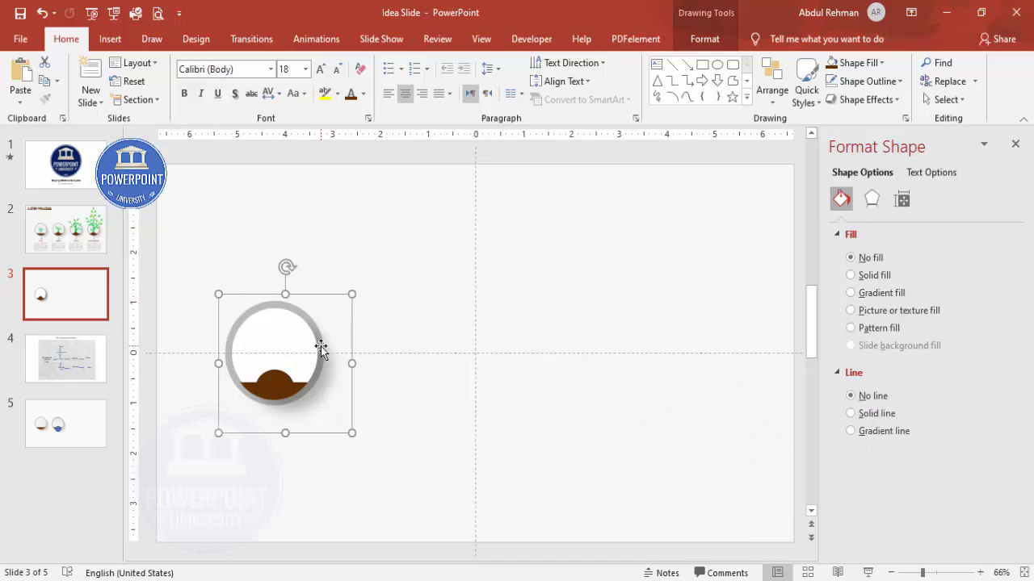
left_click_drag(291, 341, 418, 340)
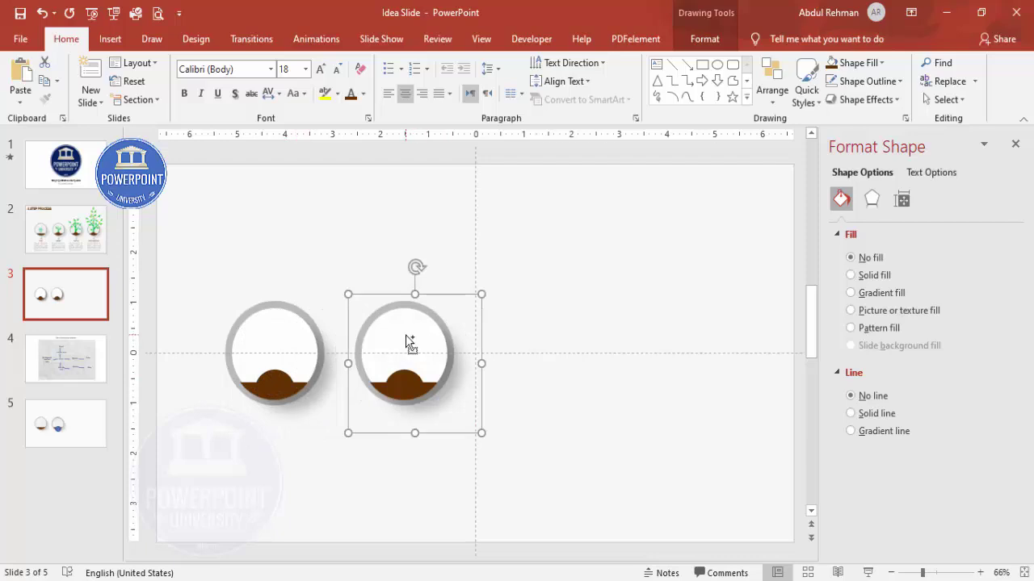
left_click_drag(408, 346, 707, 333)
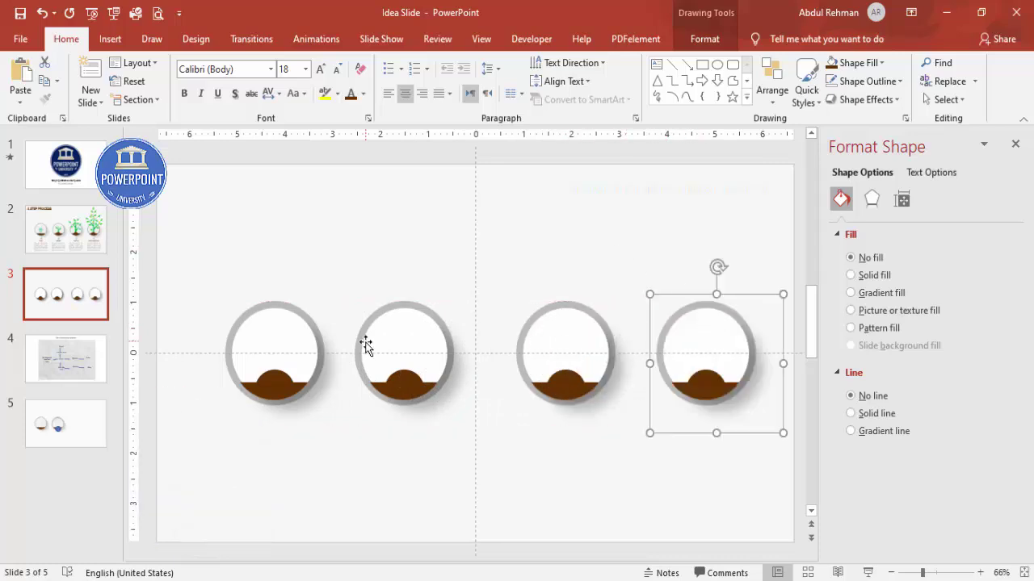
left_click(577, 335, "shift")
left_click(417, 337, "shift")
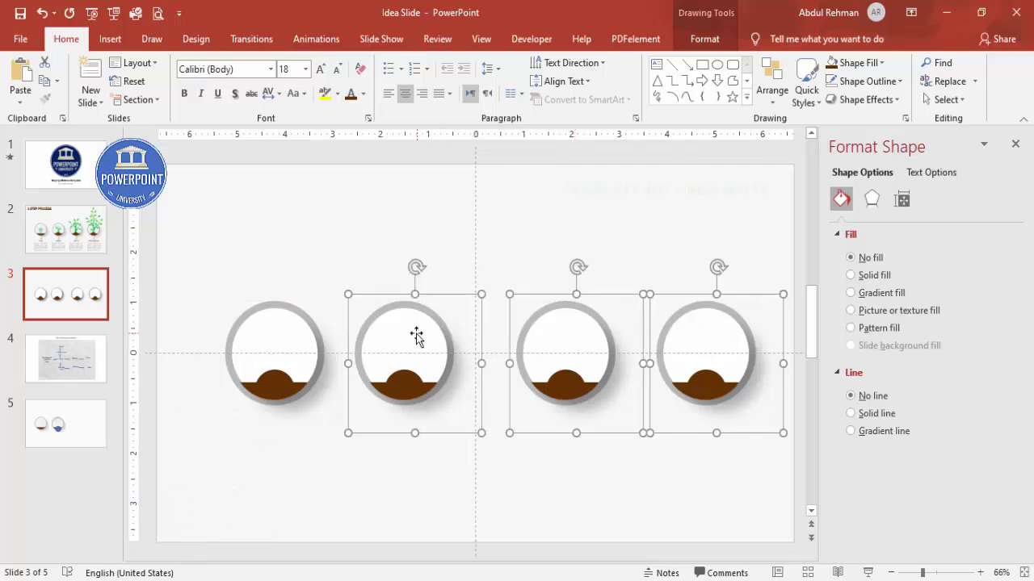
left_click(294, 341, "shift")
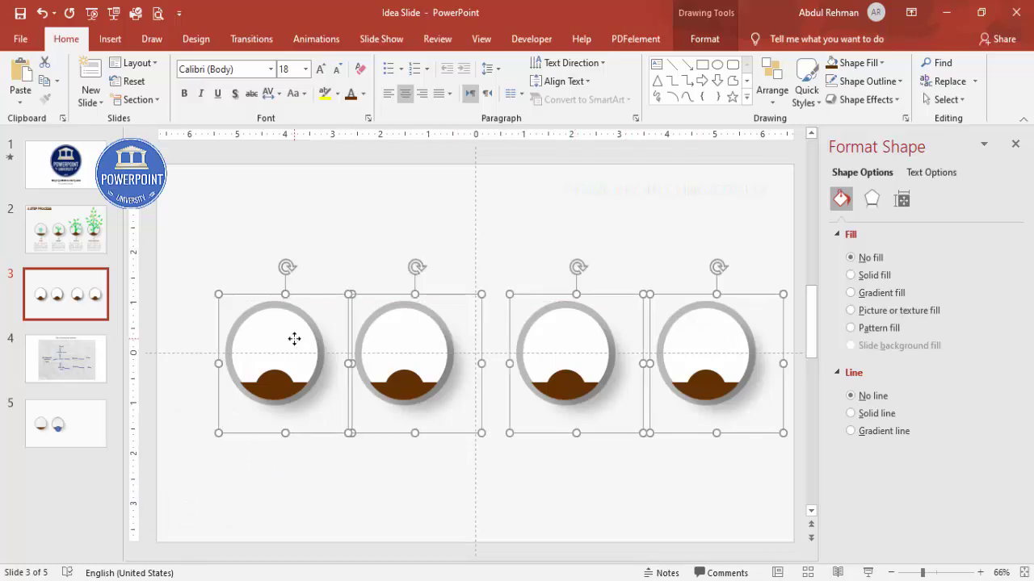
Step: Distribute the four ring circles horizontally and turn off the slide guides
left_click(703, 42)
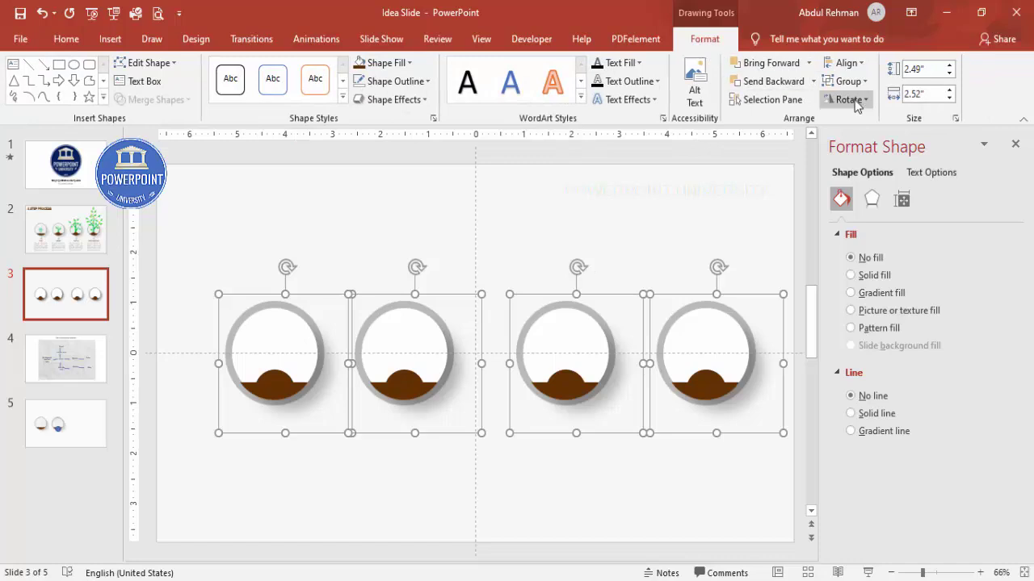
left_click(856, 65)
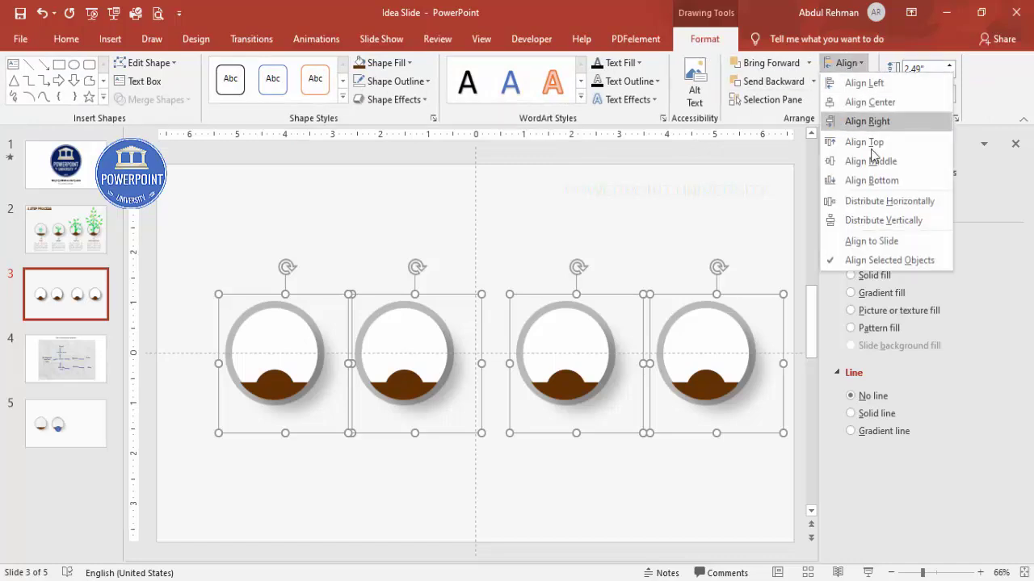
left_click(885, 201)
left_click(679, 256)
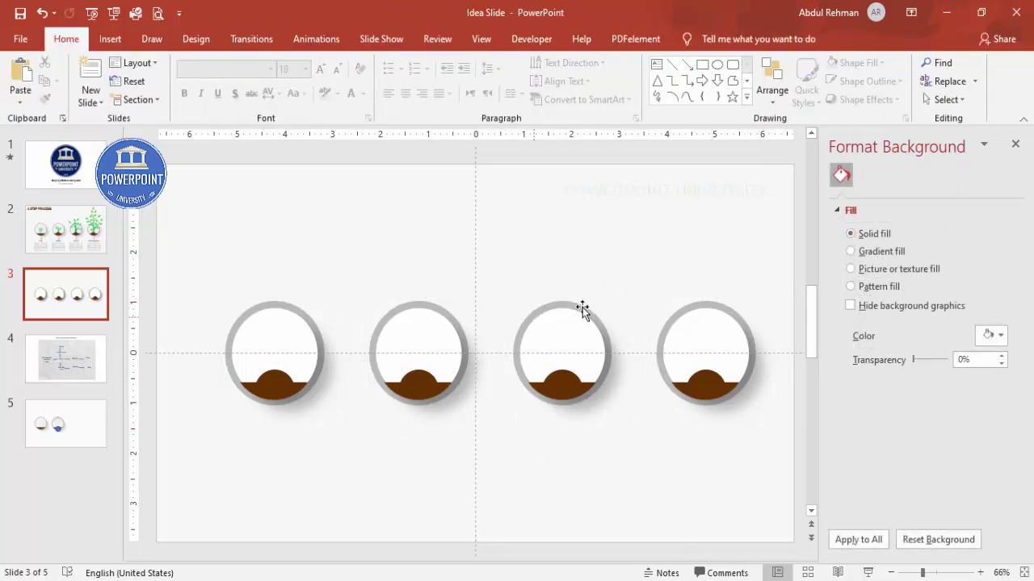
left_click(484, 42)
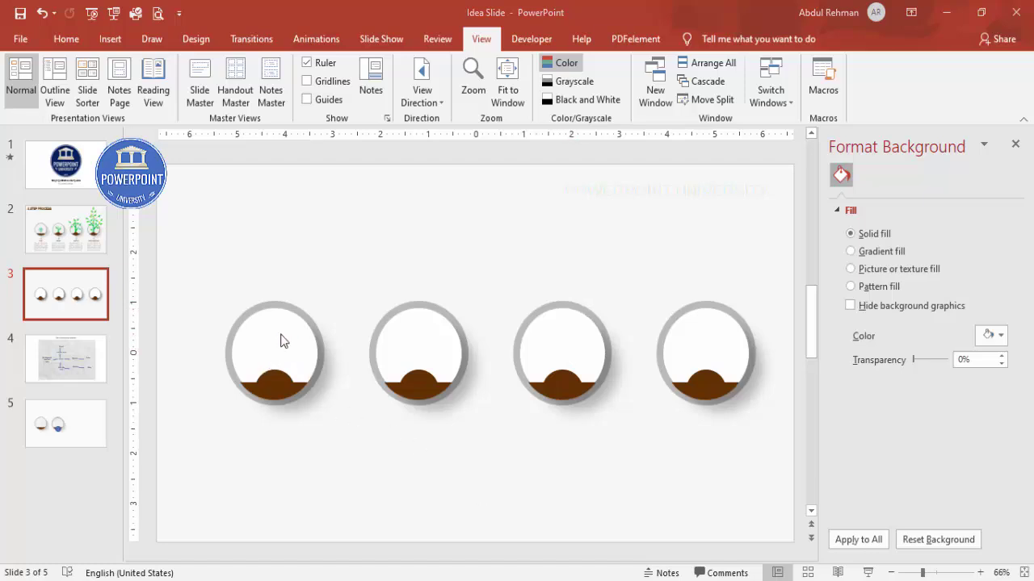
left_click(109, 39)
Step: Insert the lightbulb-with-gear icon from the Icons library
left_click(275, 81)
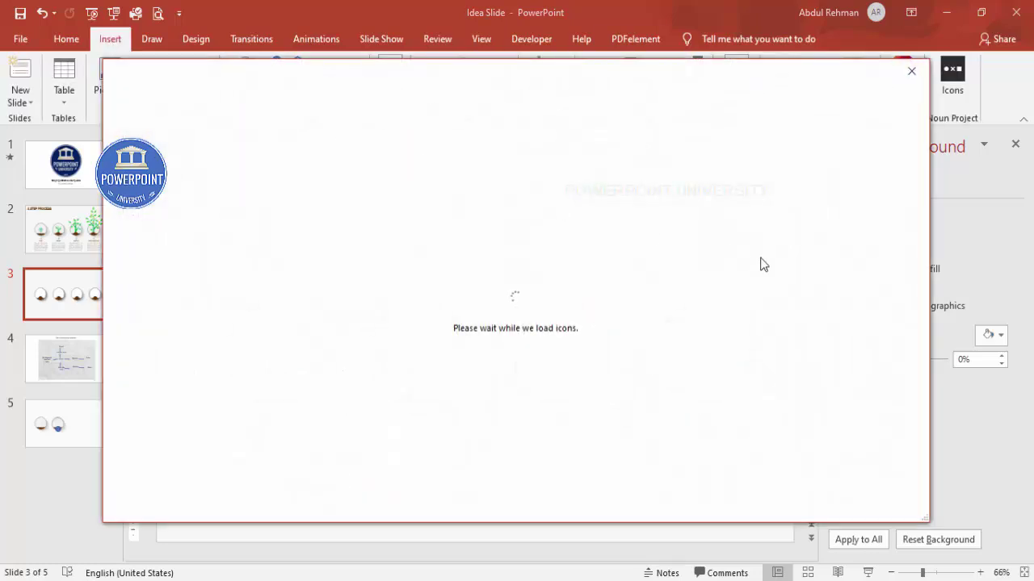
scroll(783, 263, "down", 3)
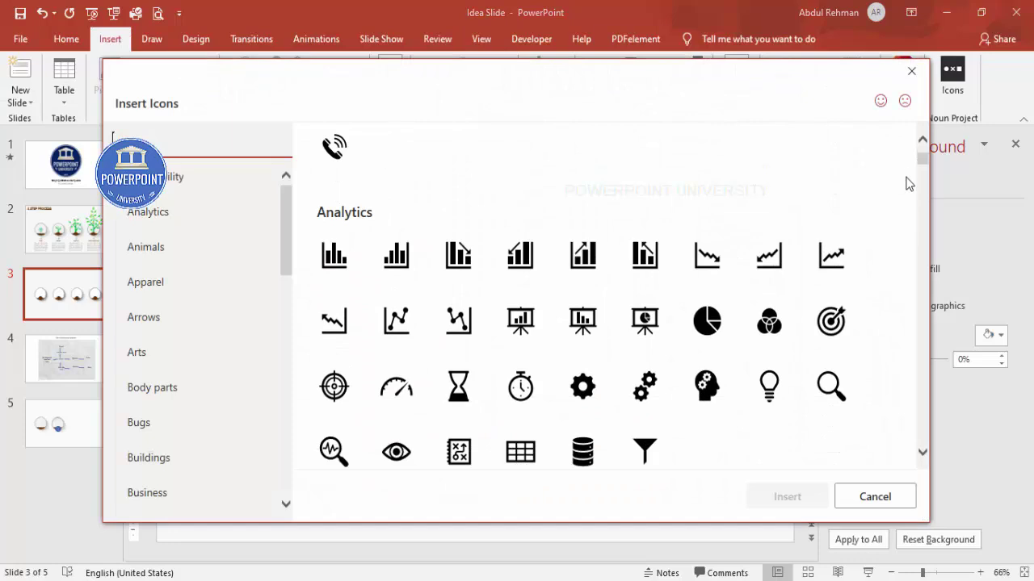
left_click_drag(921, 160, 948, 484)
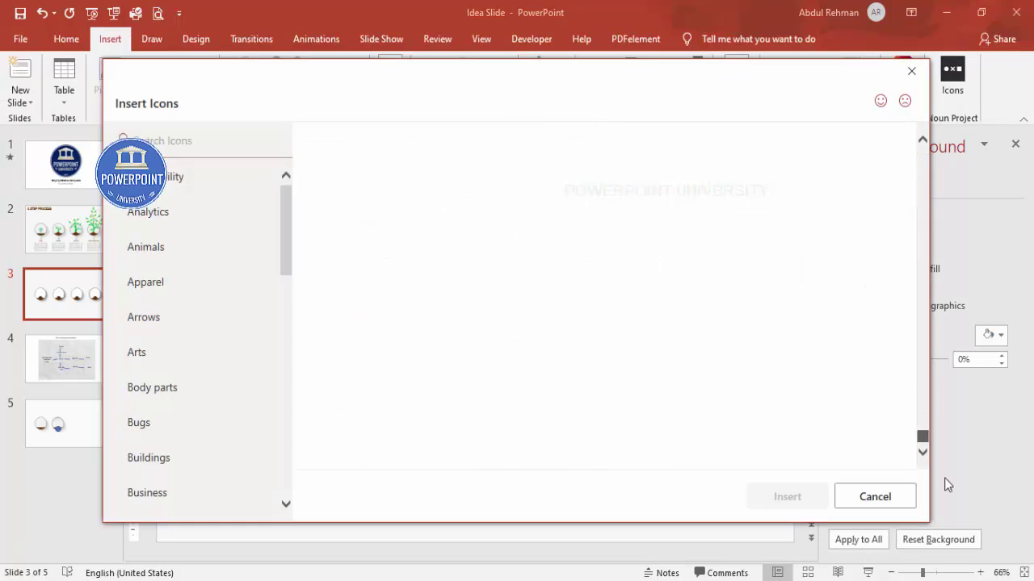
scroll(831, 379, "up", 5)
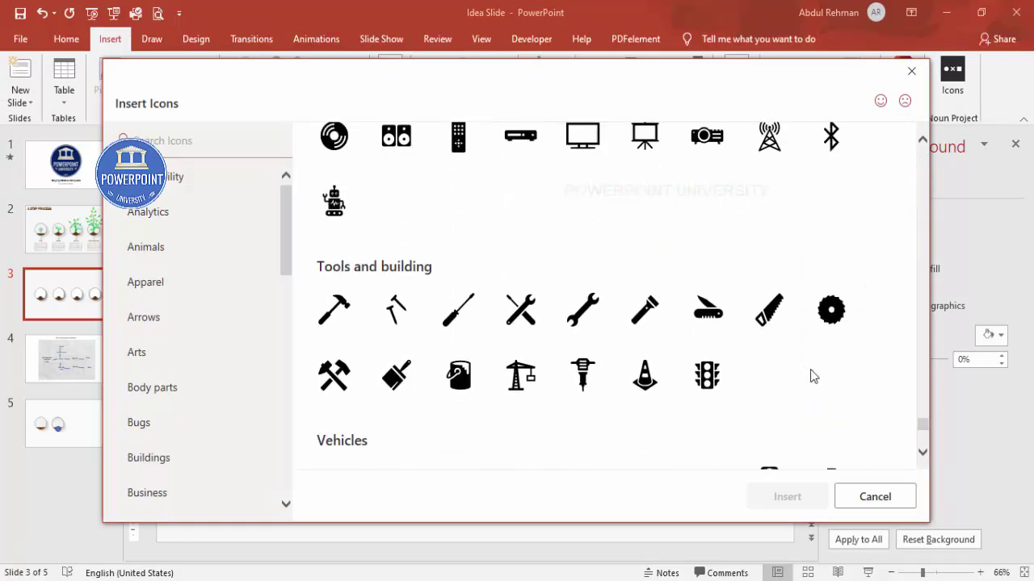
scroll(813, 377, "up", 10)
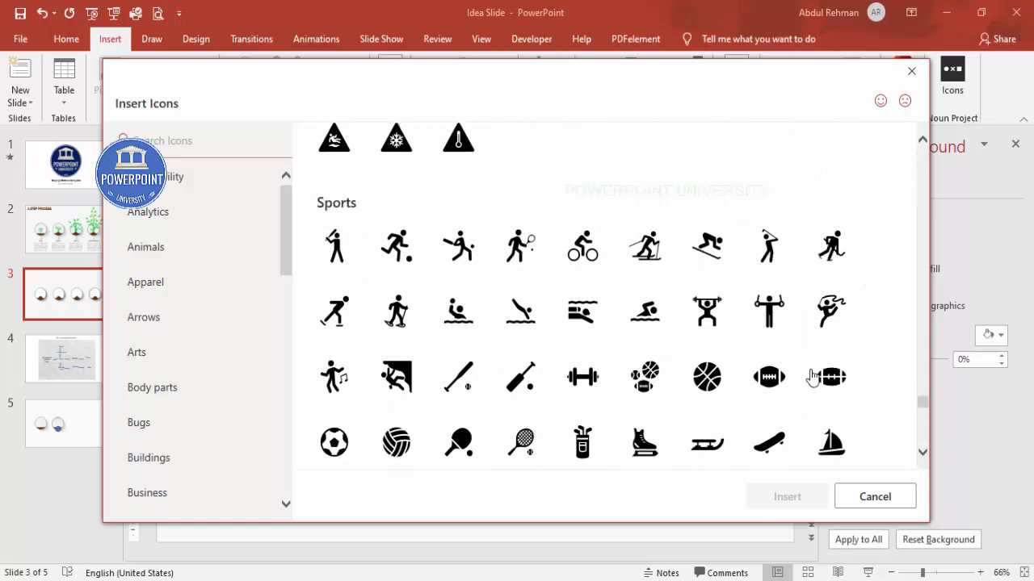
scroll(812, 376, "up", 7)
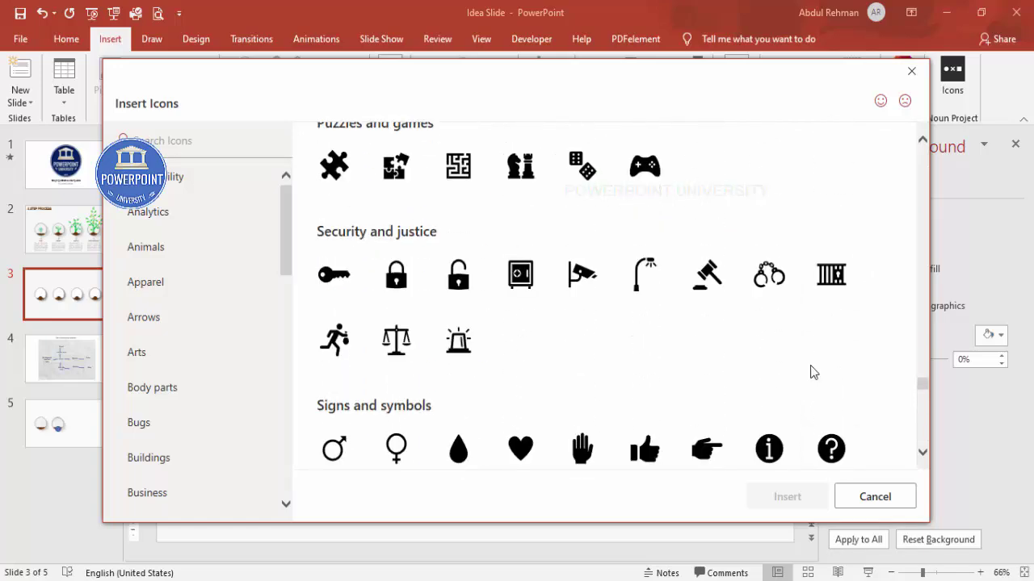
scroll(812, 371, "up", 4)
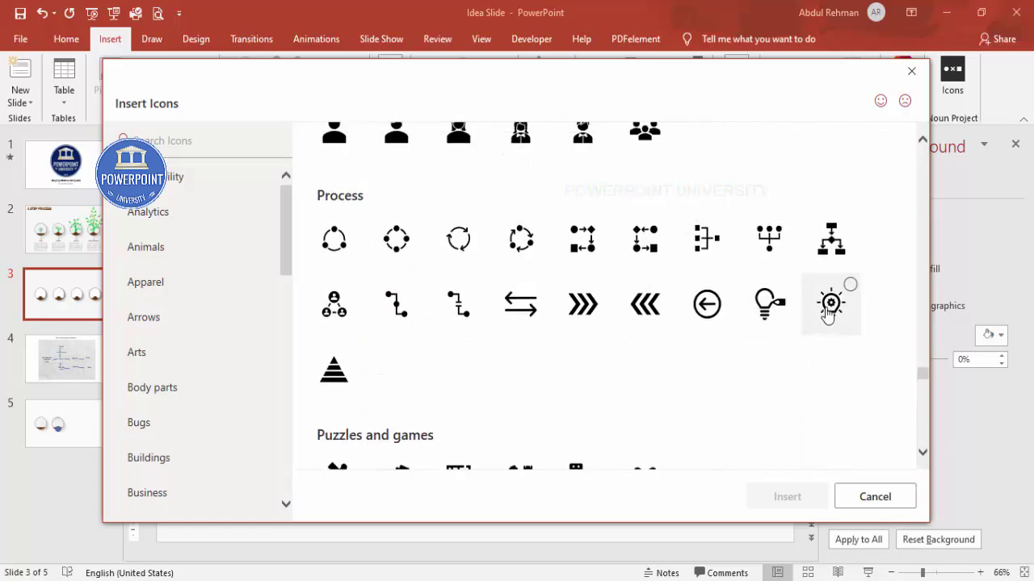
left_click(827, 315)
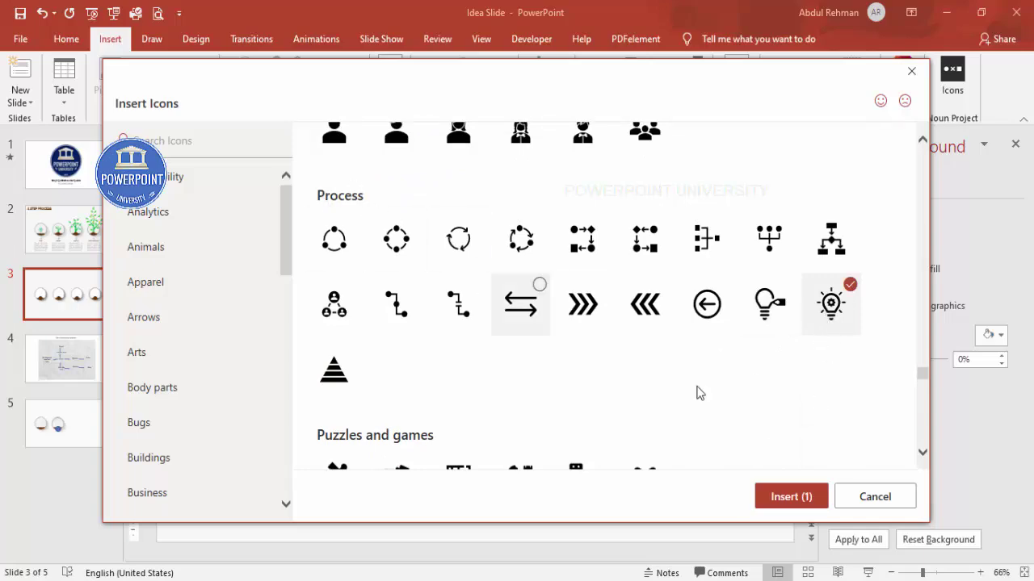
left_click(780, 494)
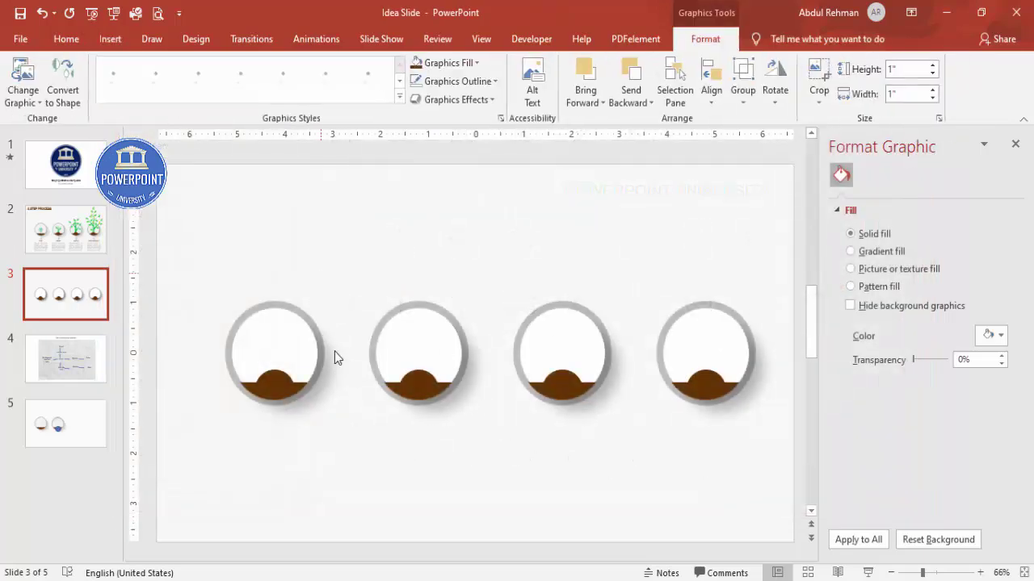
Step: Move the icon into the first circle above its mound and colour it green
left_click_drag(459, 347, 274, 344)
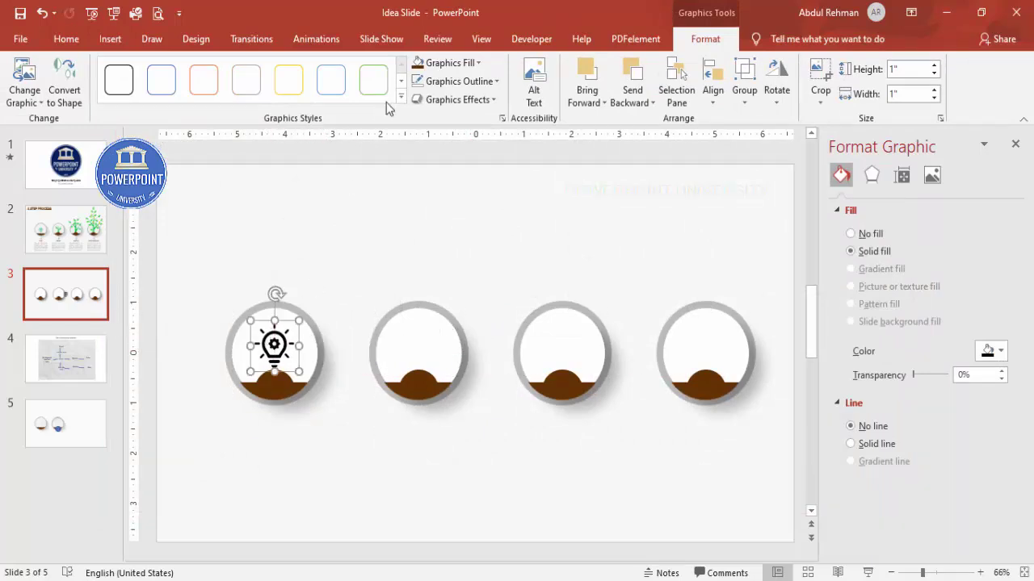
left_click(478, 63)
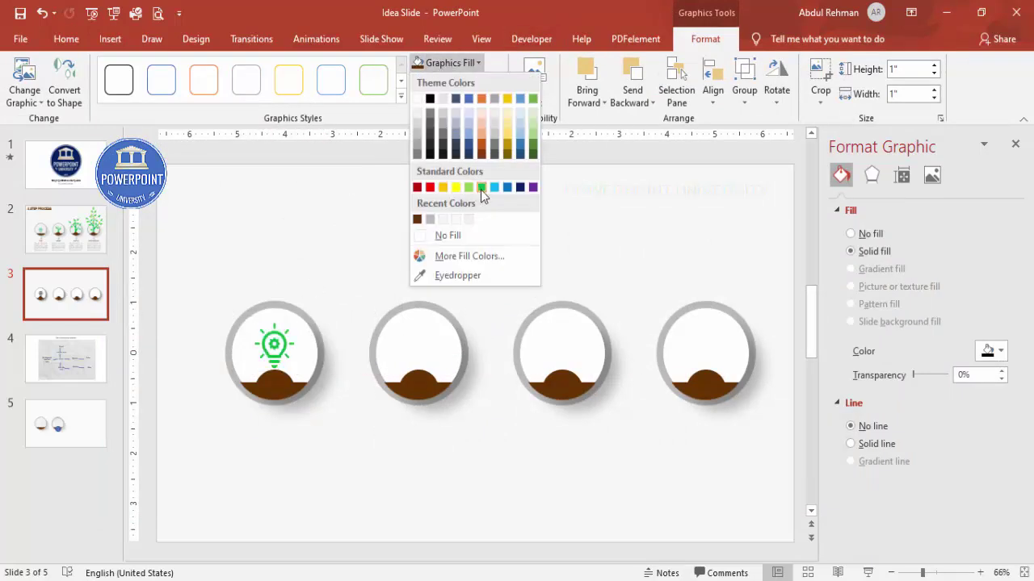
left_click(481, 187)
left_click(335, 265)
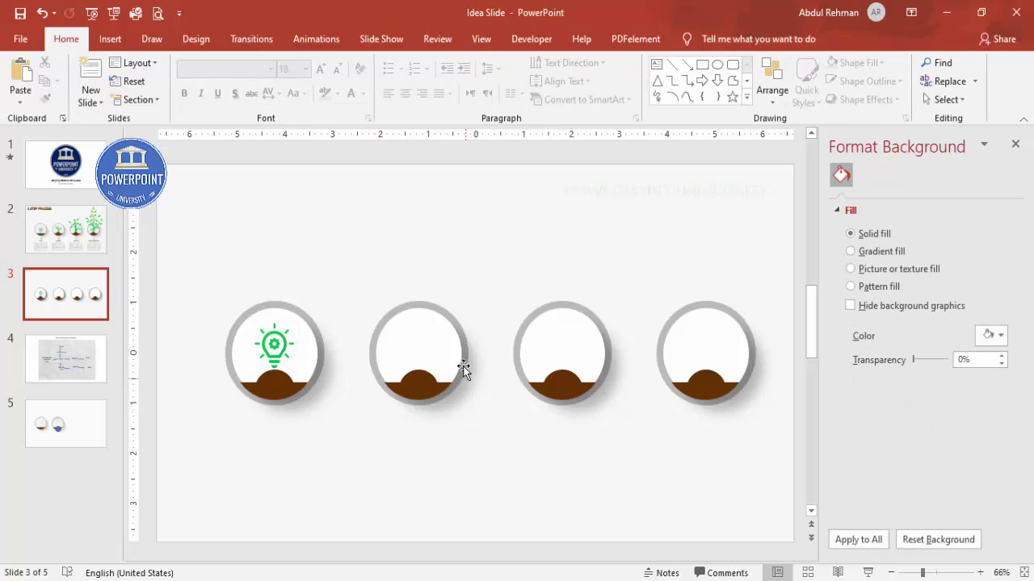
left_click(109, 39)
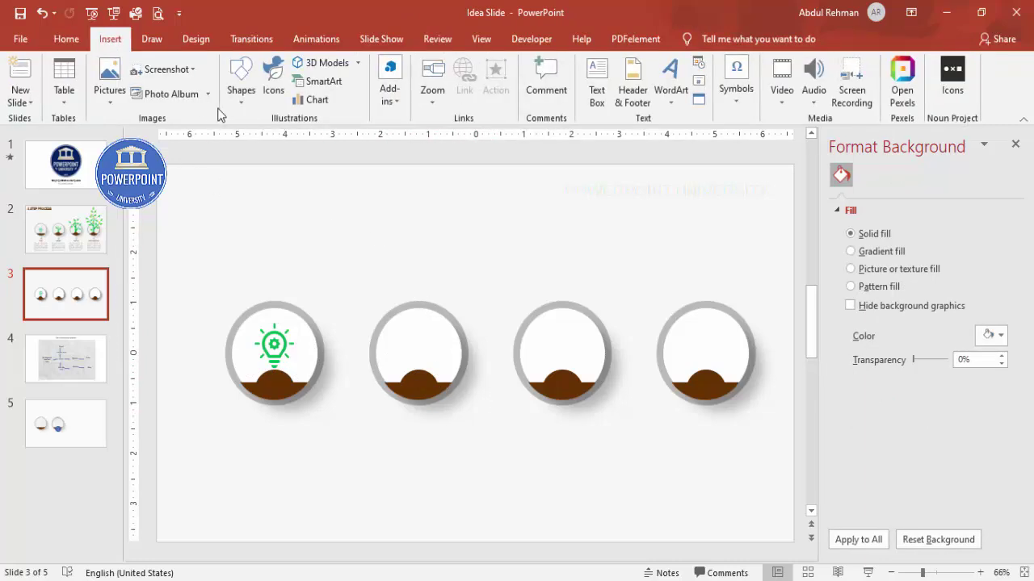
Step: Draw a tall thin green isosceles triangle without outline in the second circle
left_click(231, 101)
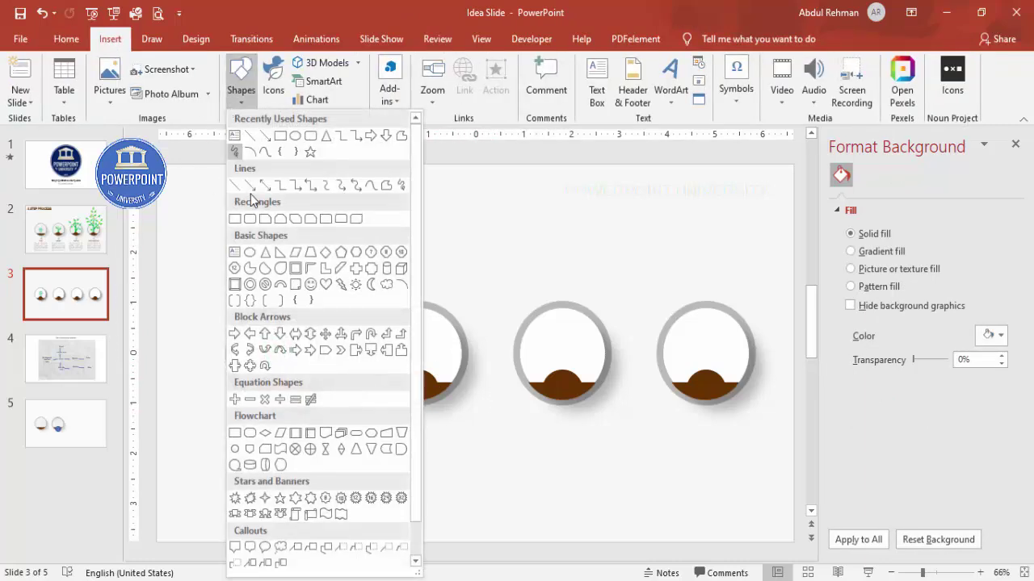
left_click(266, 254)
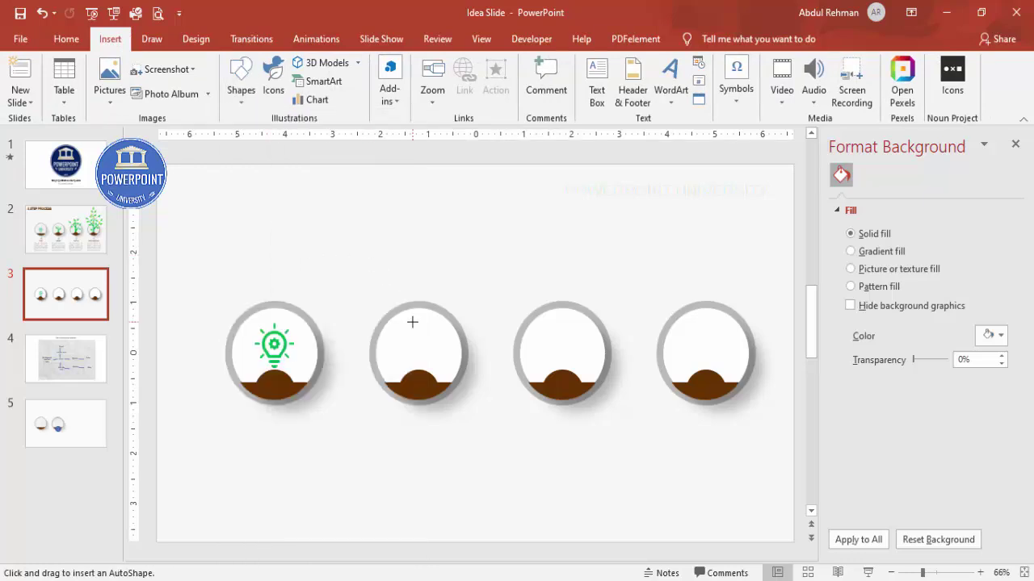
left_click_drag(412, 322, 422, 376)
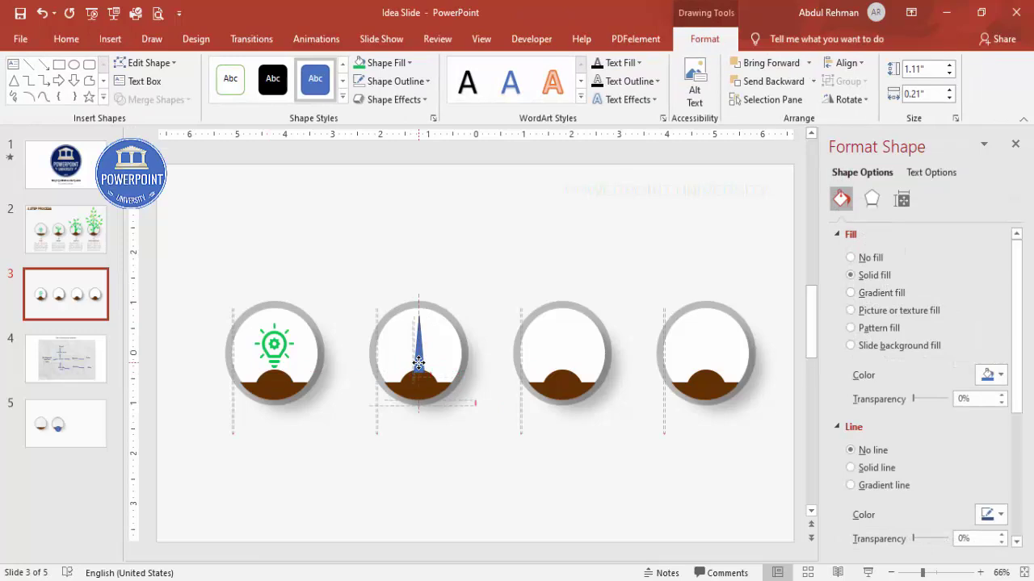
left_click(422, 82)
left_click(406, 262)
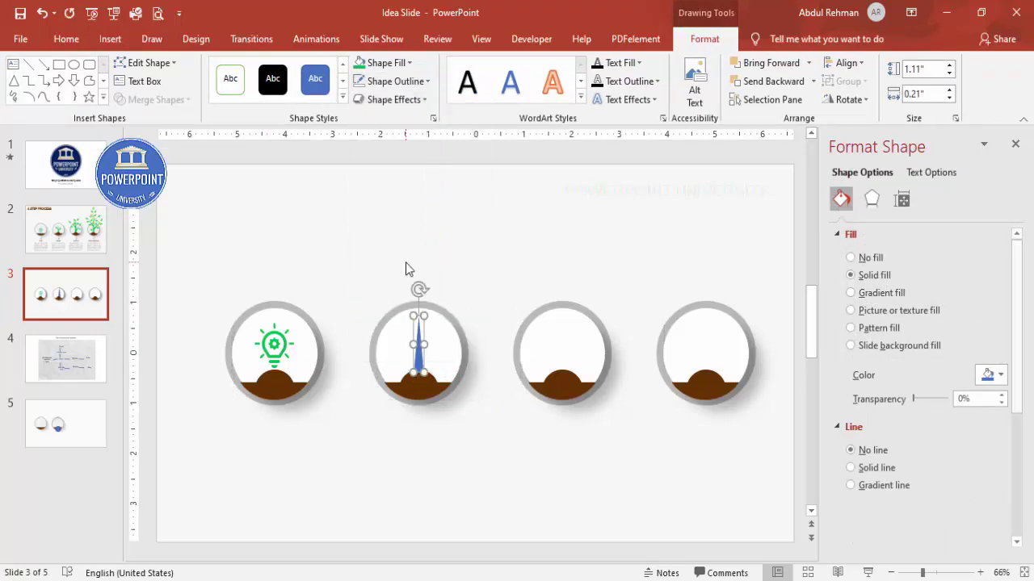
left_click(388, 63)
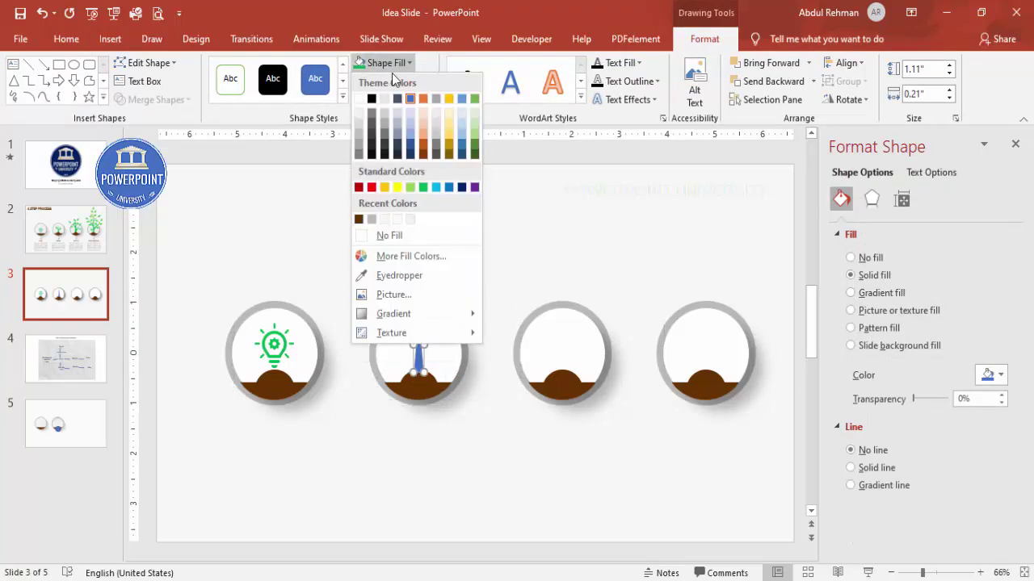
left_click(423, 188)
Step: Ungroup the second, third and fourth circle groups
left_click(432, 377)
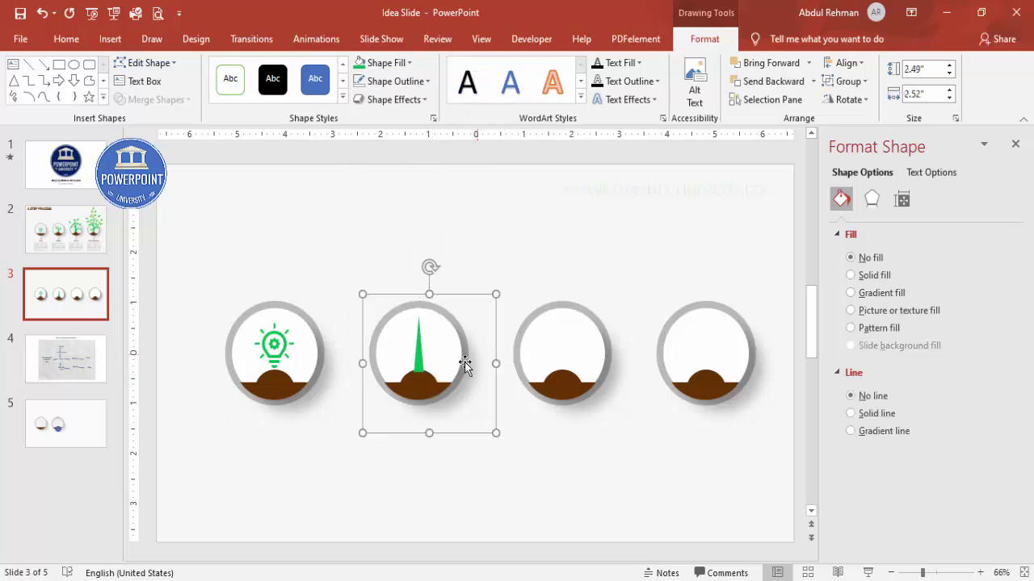
left_click(431, 378)
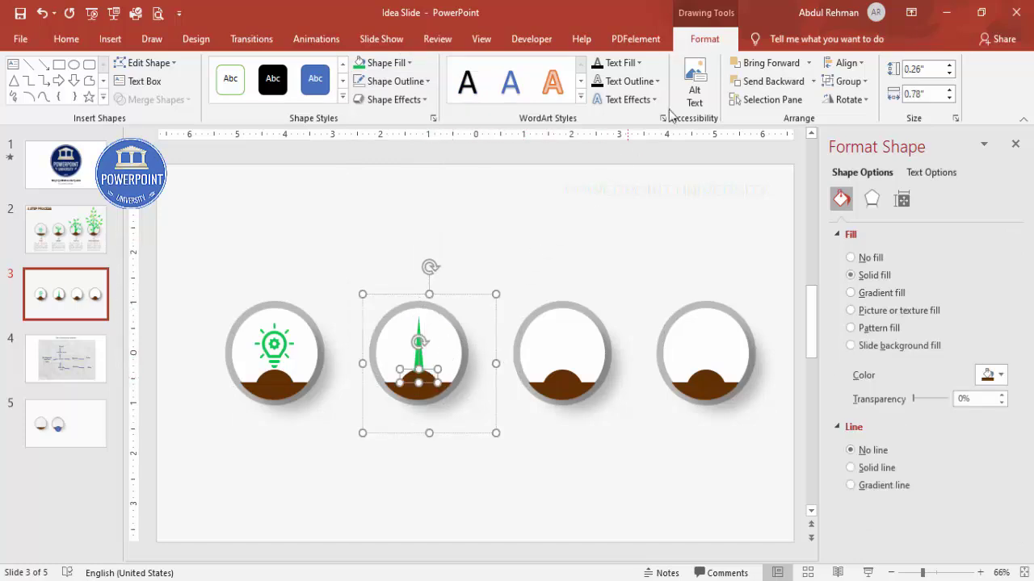
left_click(514, 275)
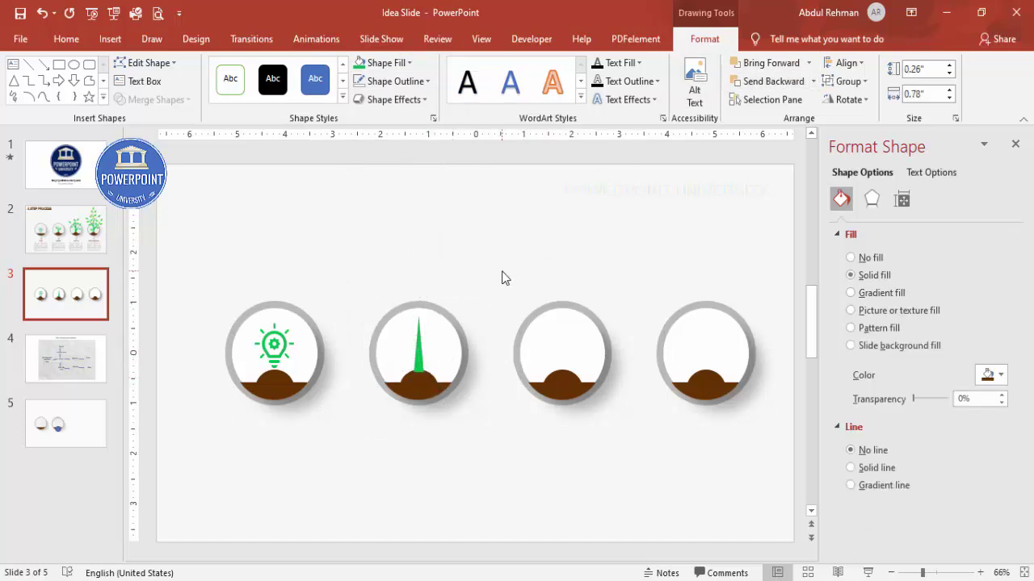
left_click(442, 338)
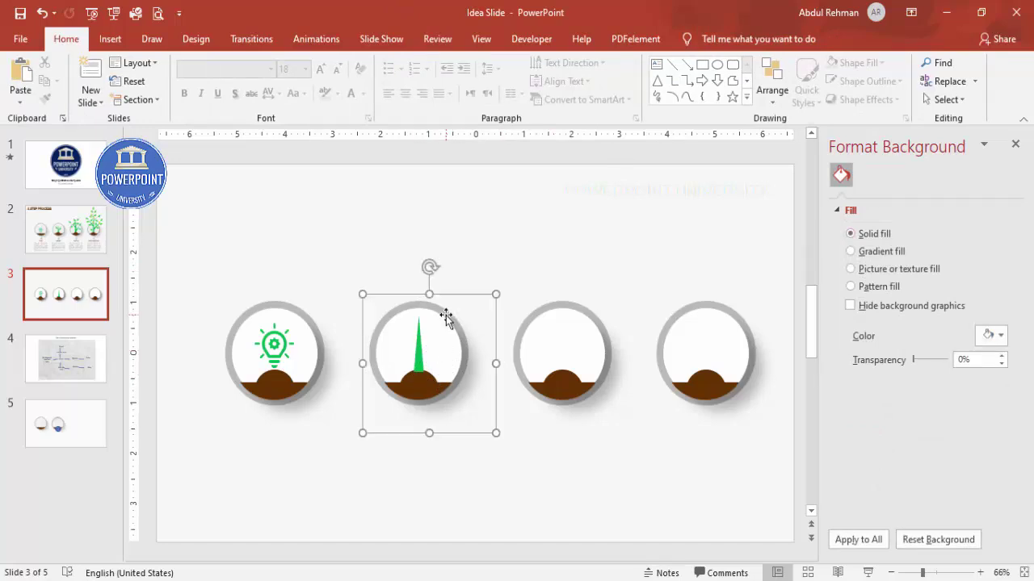
left_click(532, 316, "shift")
left_click(694, 309, "shift")
right_click(695, 306)
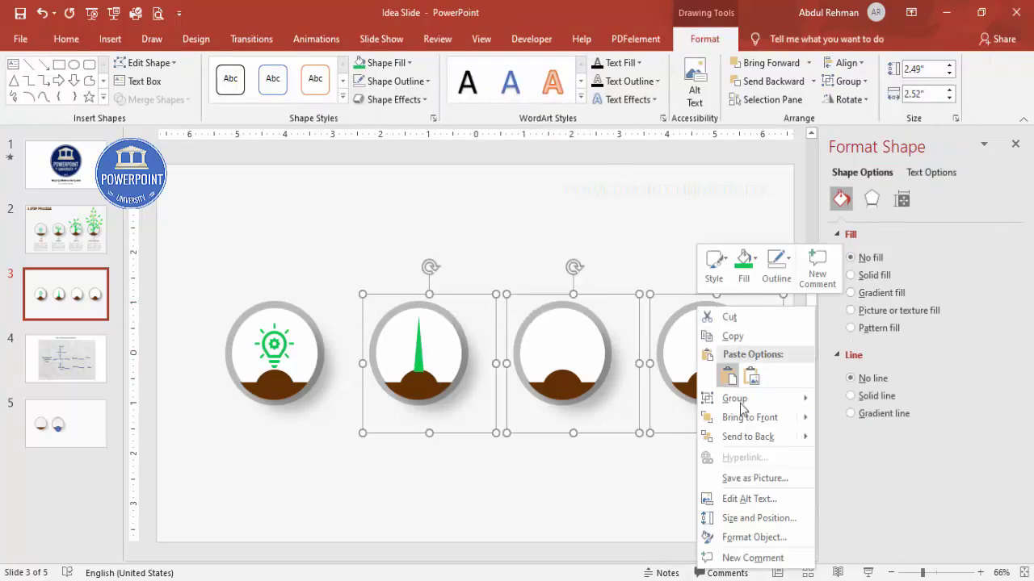
mouse_move(771, 398)
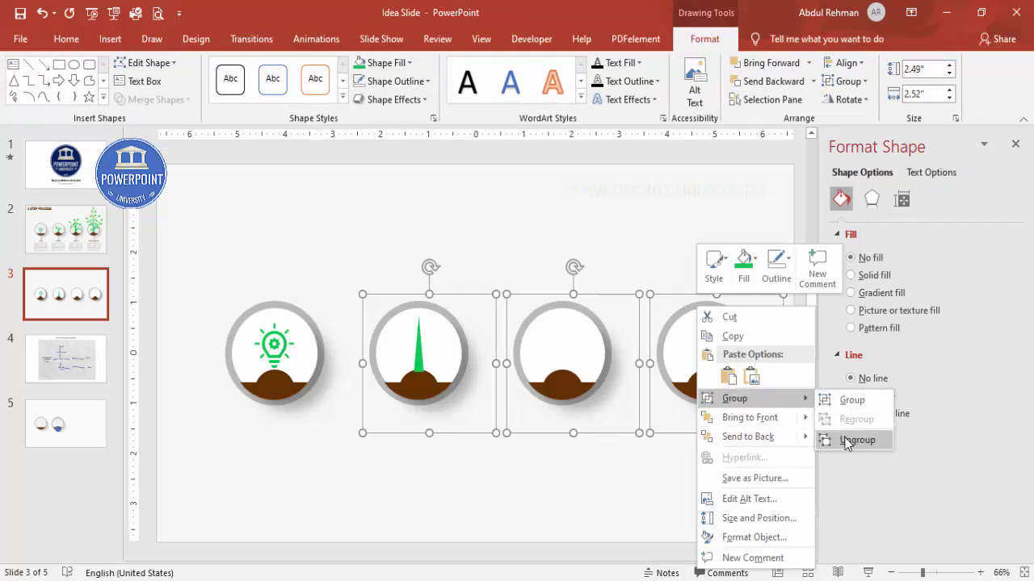
left_click(846, 422)
left_click(465, 289)
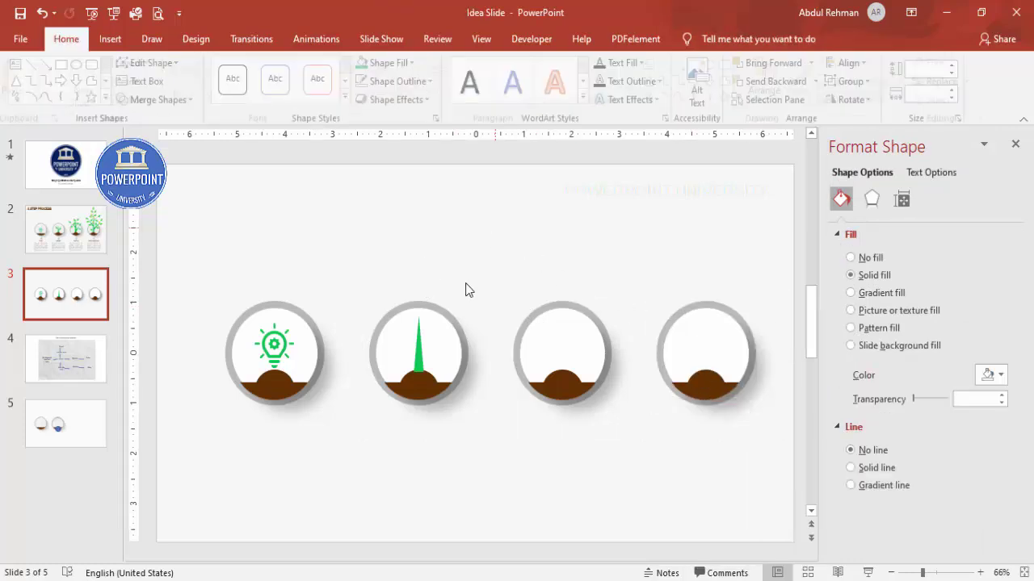
Step: Bring the green sprout in front of its soil mound
left_click(431, 386)
left_click(809, 63)
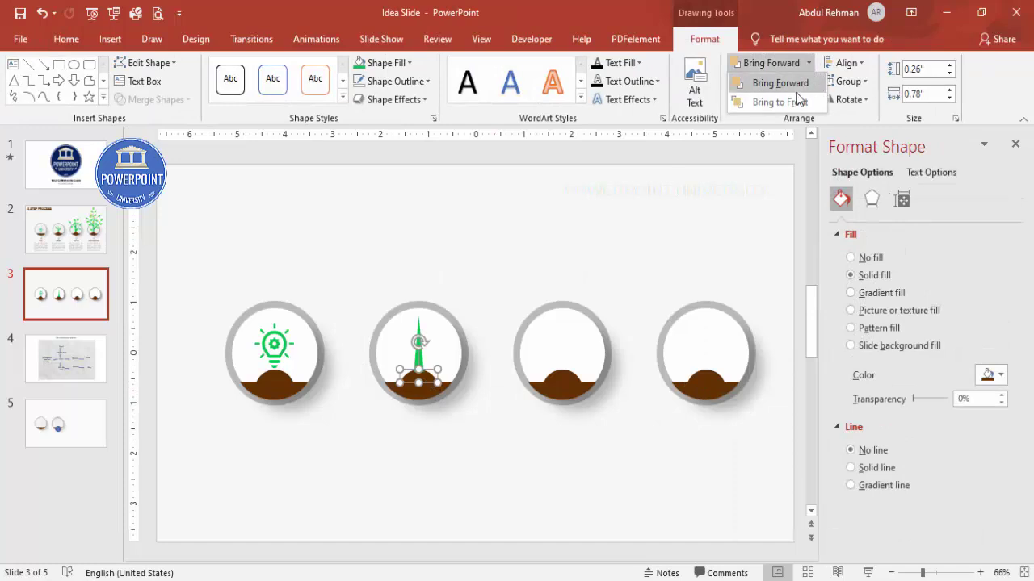
left_click(797, 100)
left_click(489, 201)
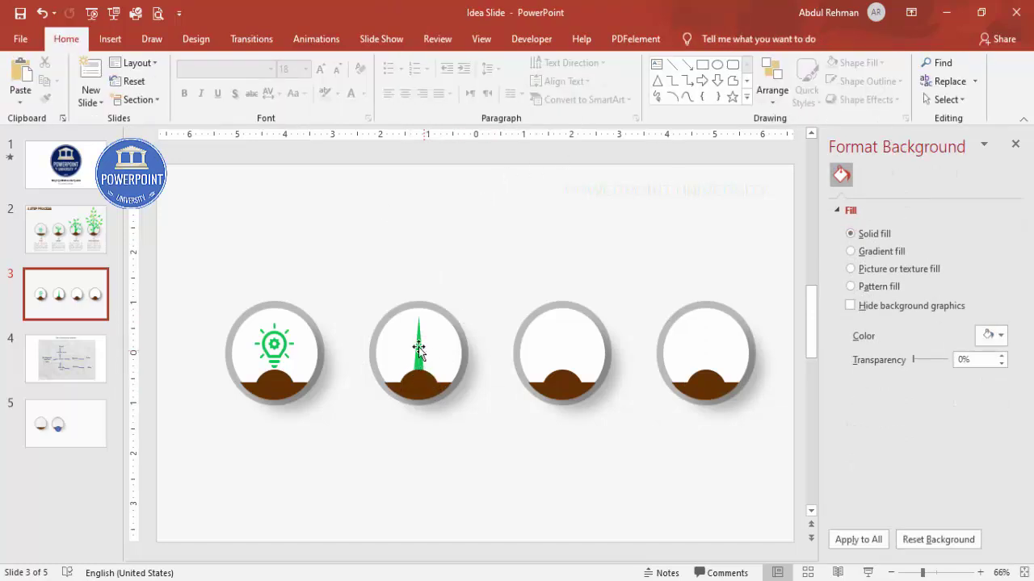
left_click(110, 38)
left_click(241, 80)
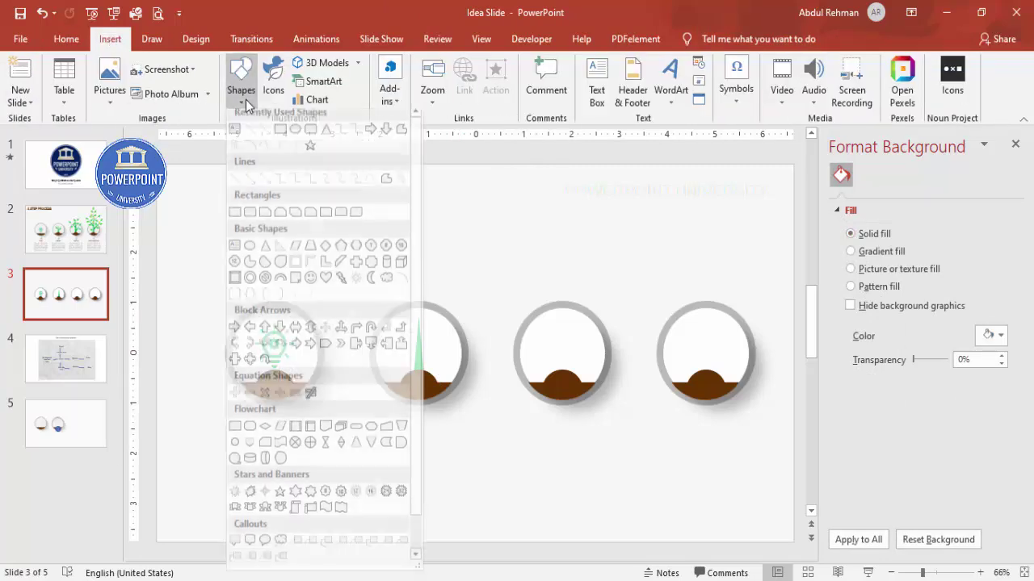
Step: Draw a tall oval above the circles and remove its outline
left_click(250, 253)
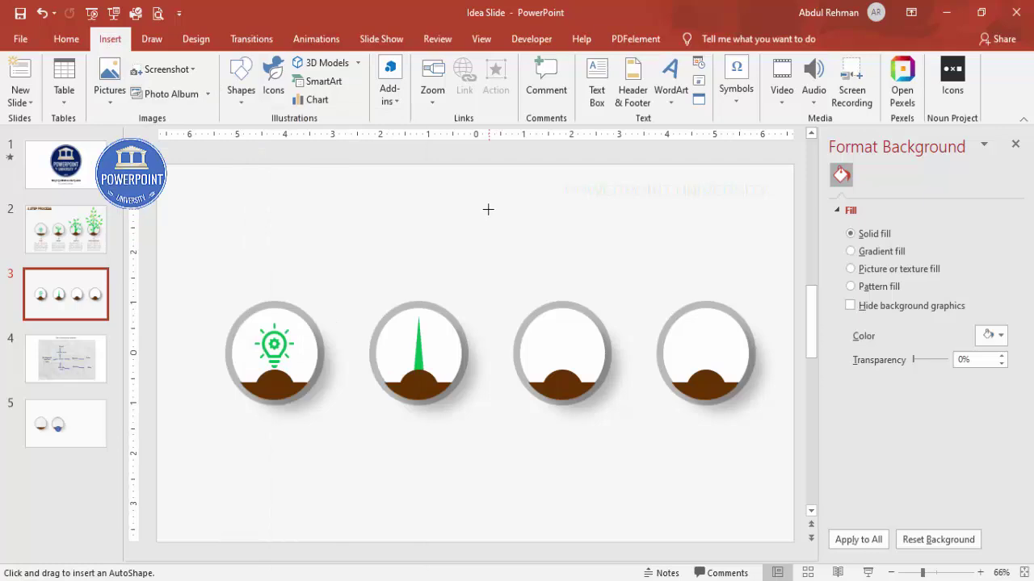
left_click_drag(487, 210, 528, 279)
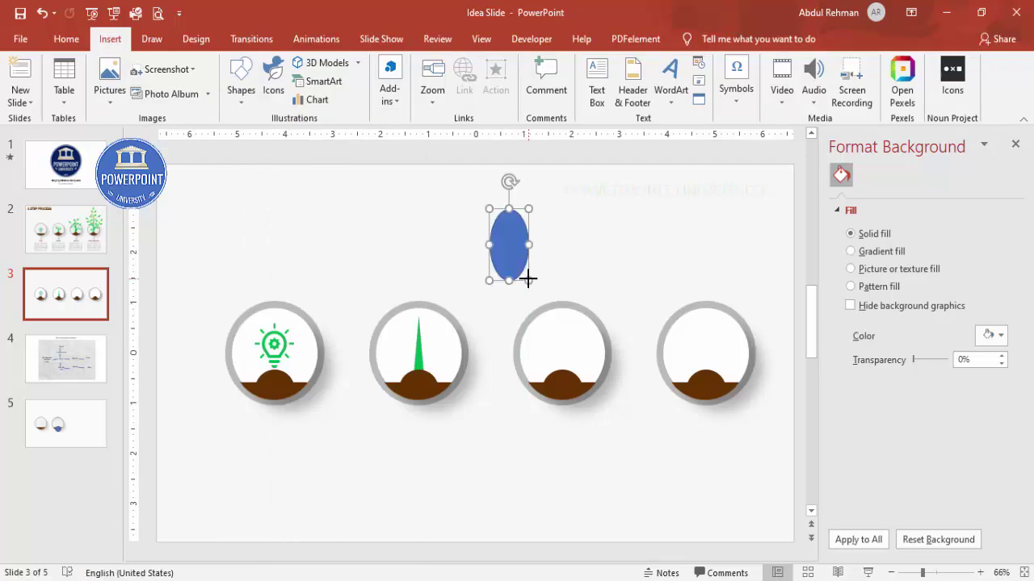
left_click(957, 573)
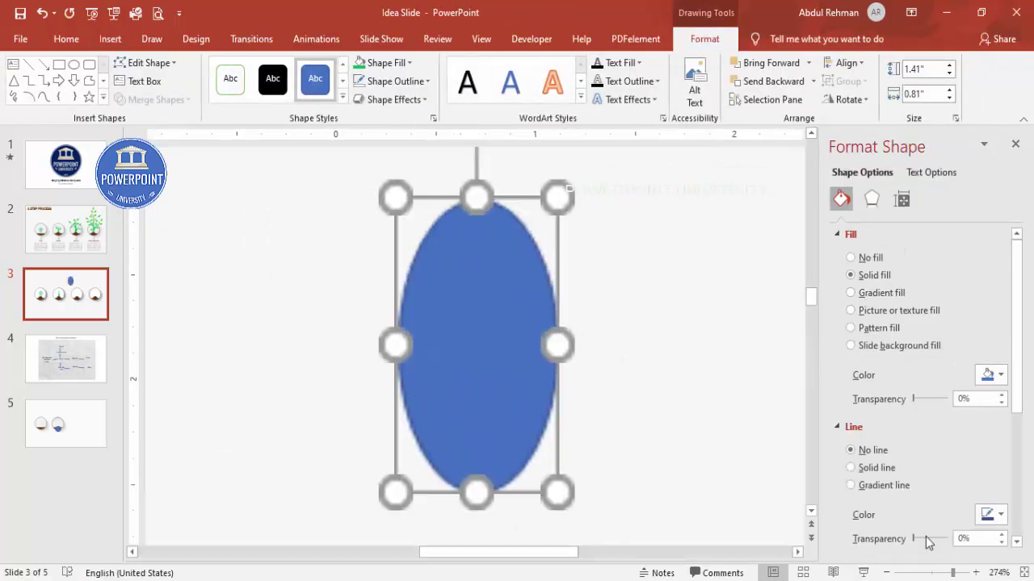
left_click(375, 80)
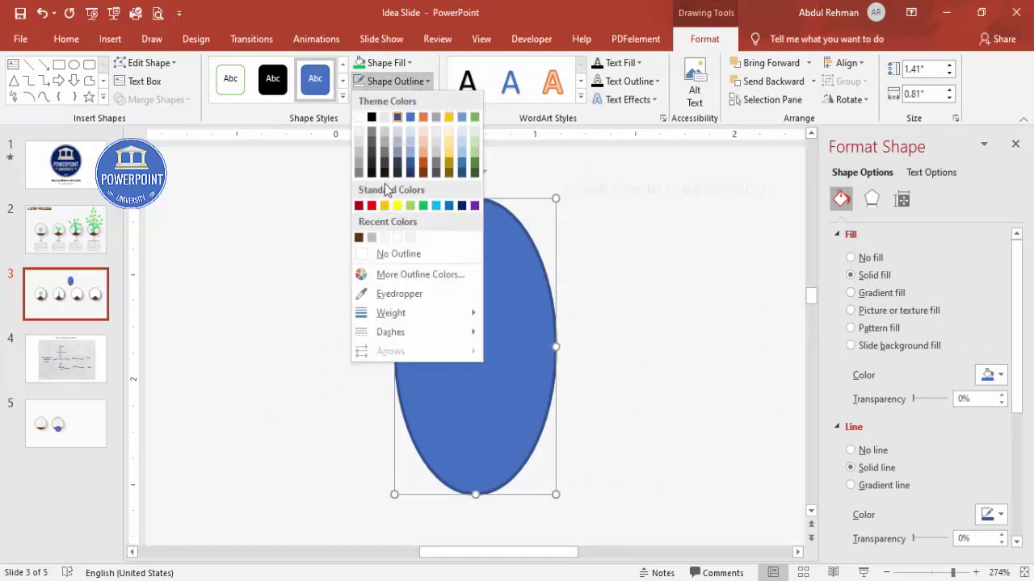
left_click(396, 254)
Step: Use Edit Points to pull in the oval's top handles into a sharp leaf tip
right_click(510, 314)
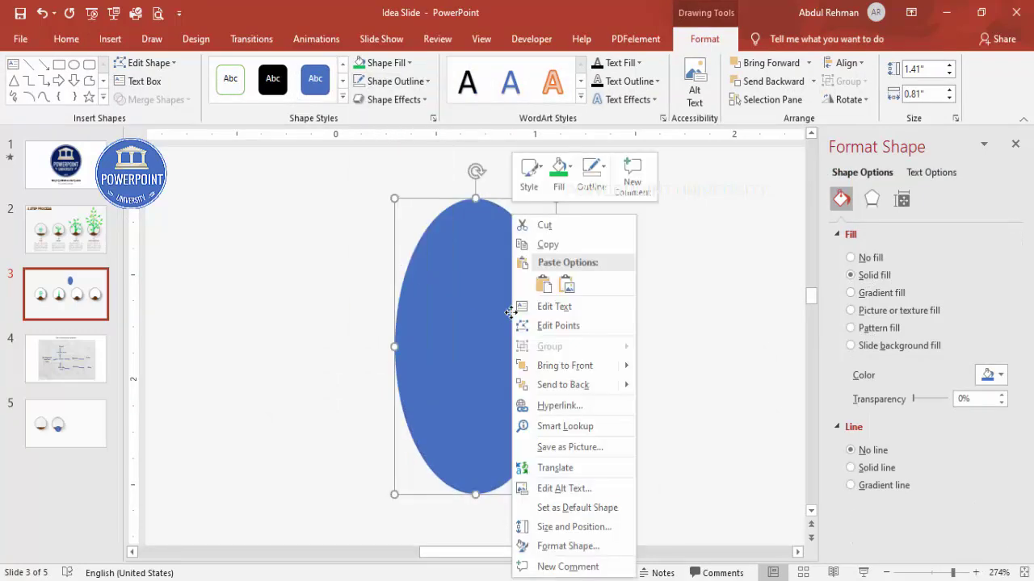
left_click(599, 326)
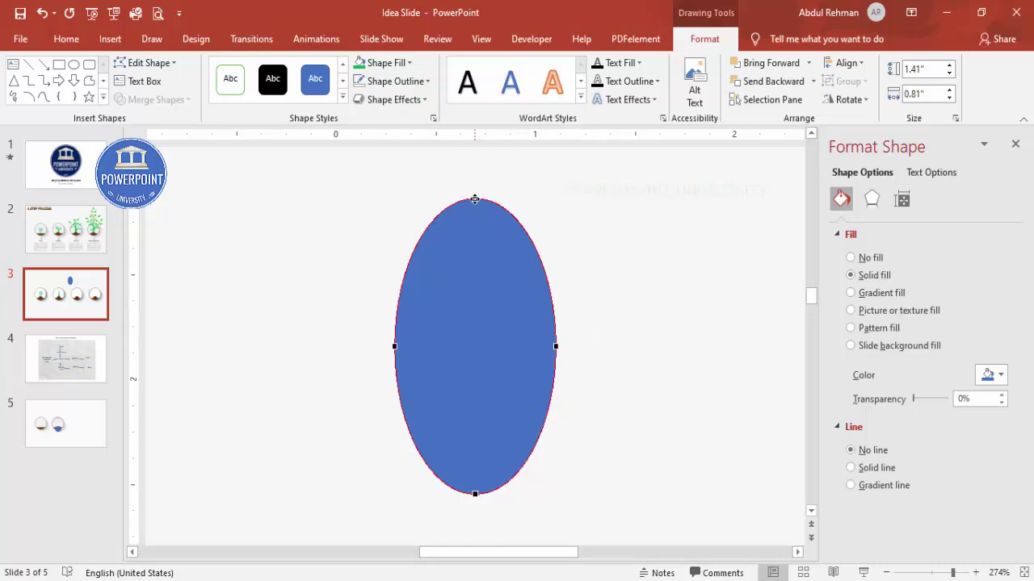
left_click(475, 198)
left_click_drag(519, 197, 475, 198)
left_click(566, 220)
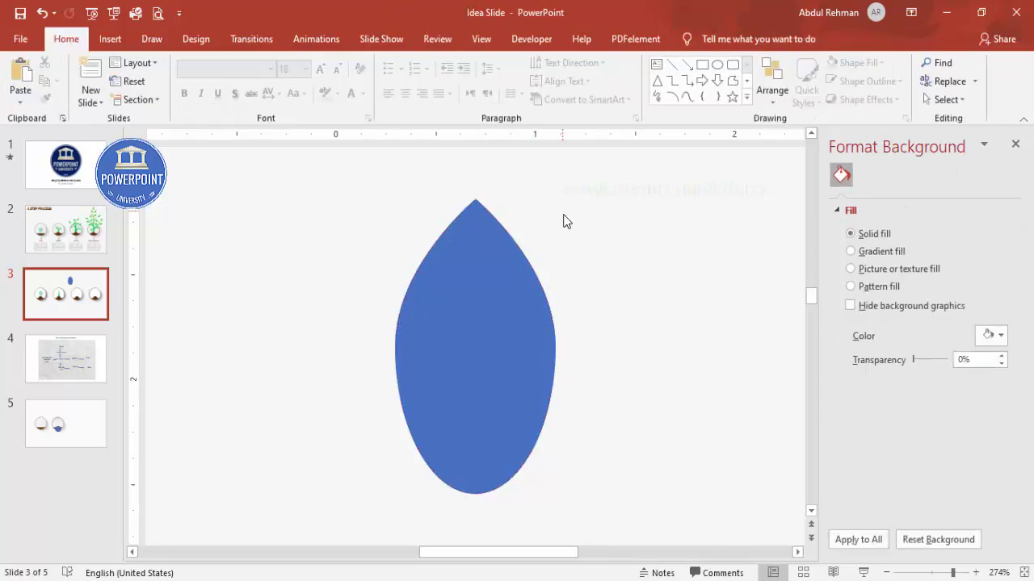
left_click(523, 314)
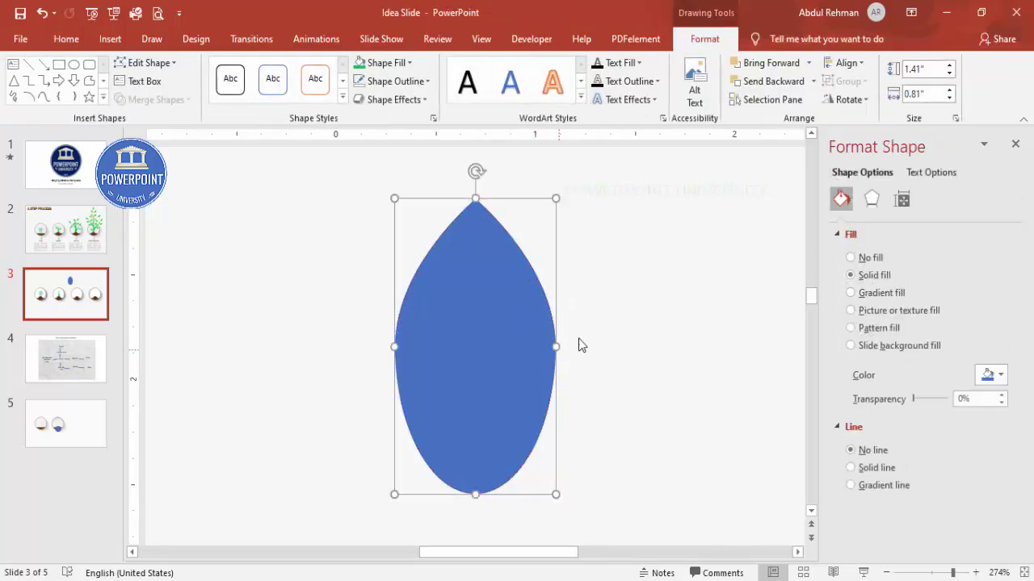
left_click(578, 339)
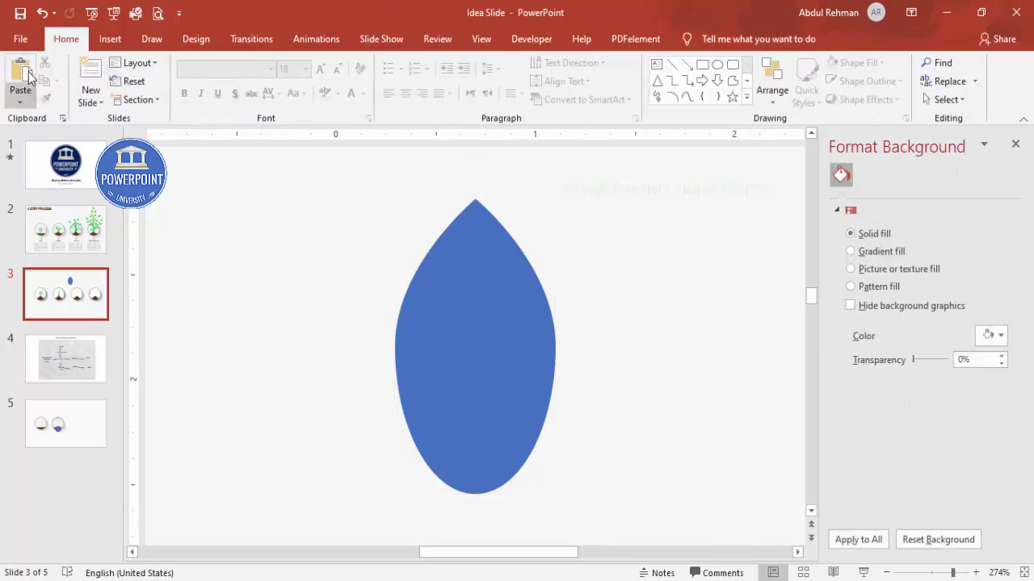
left_click(104, 40)
Step: Cover the leaf's left half with a rectangle and Fragment the two shapes
left_click(236, 103)
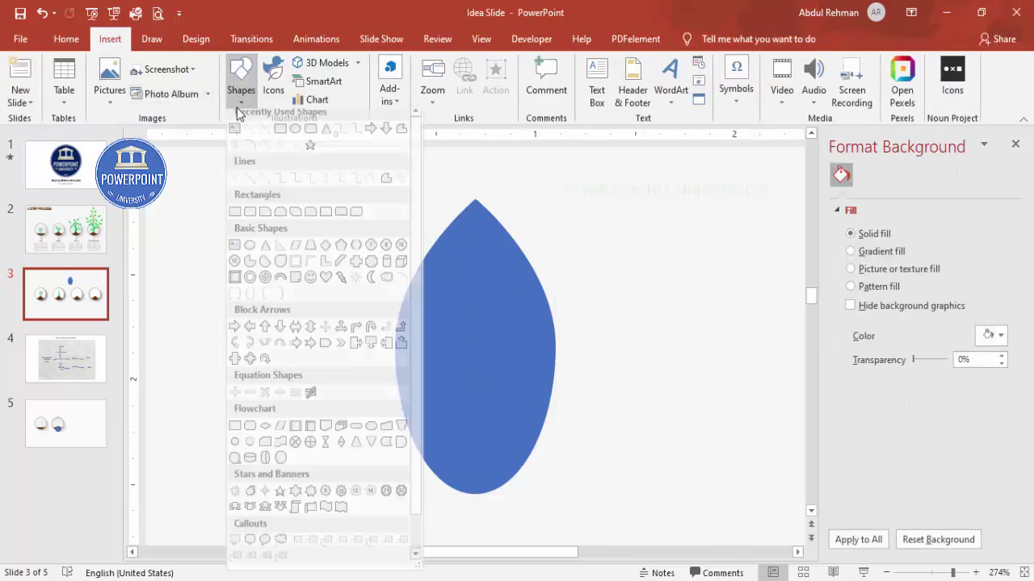
left_click(234, 219)
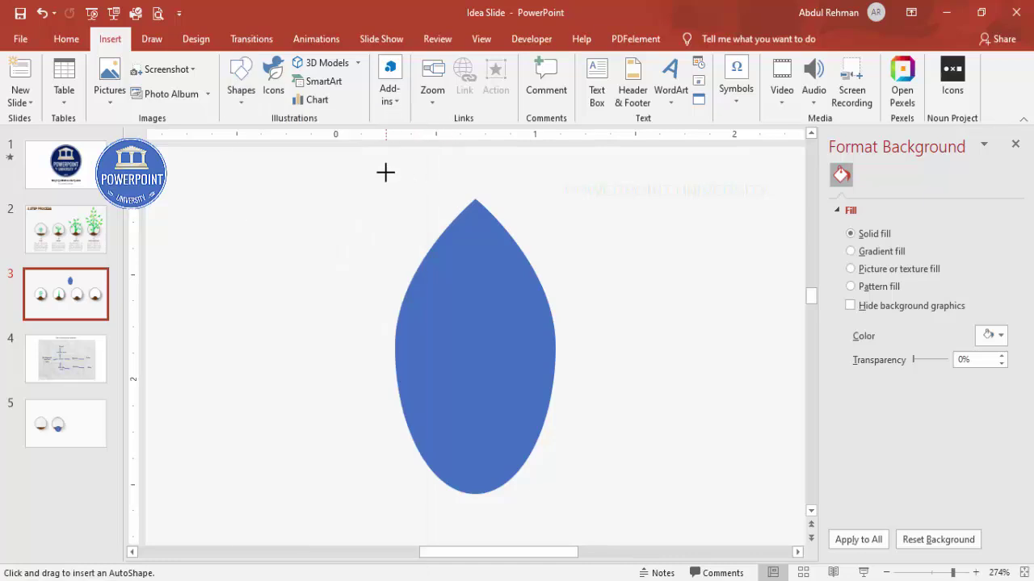
mouse_move(385, 171)
left_mouse_down()
mouse_move(444, 436)
mouse_move(475, 516)
left_mouse_up()
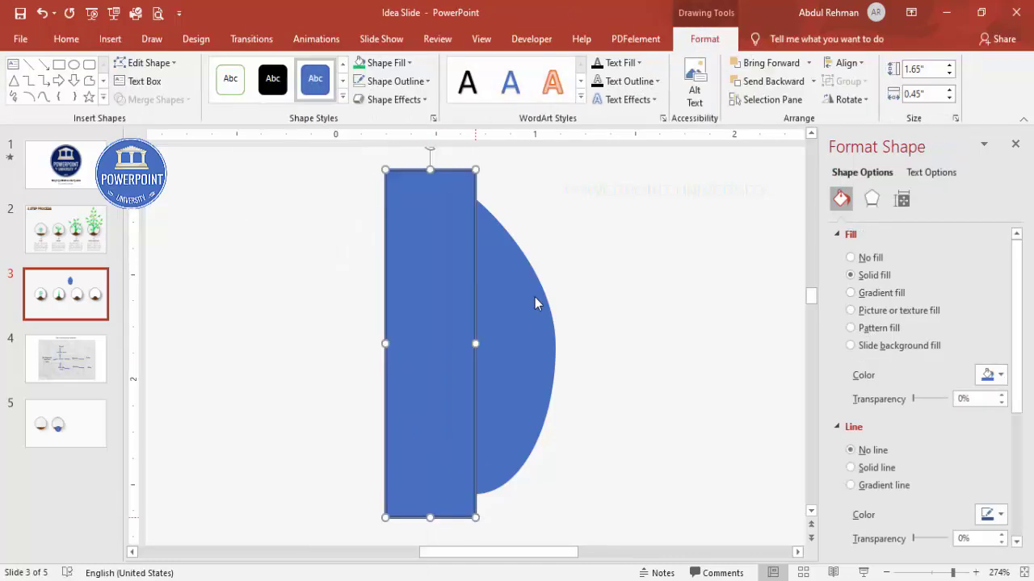
left_click(512, 291)
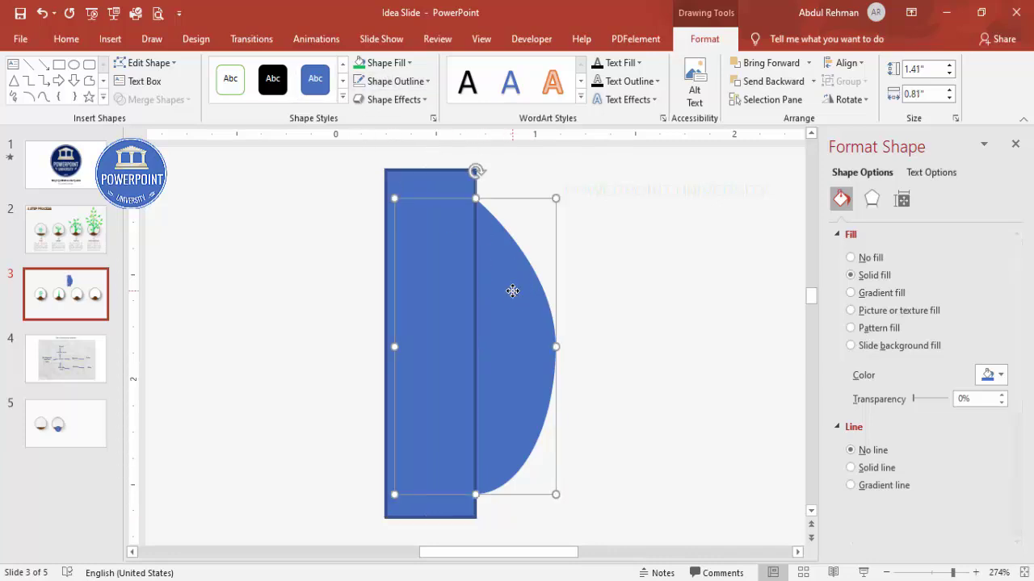
left_click(426, 178, "shift")
left_click(153, 99)
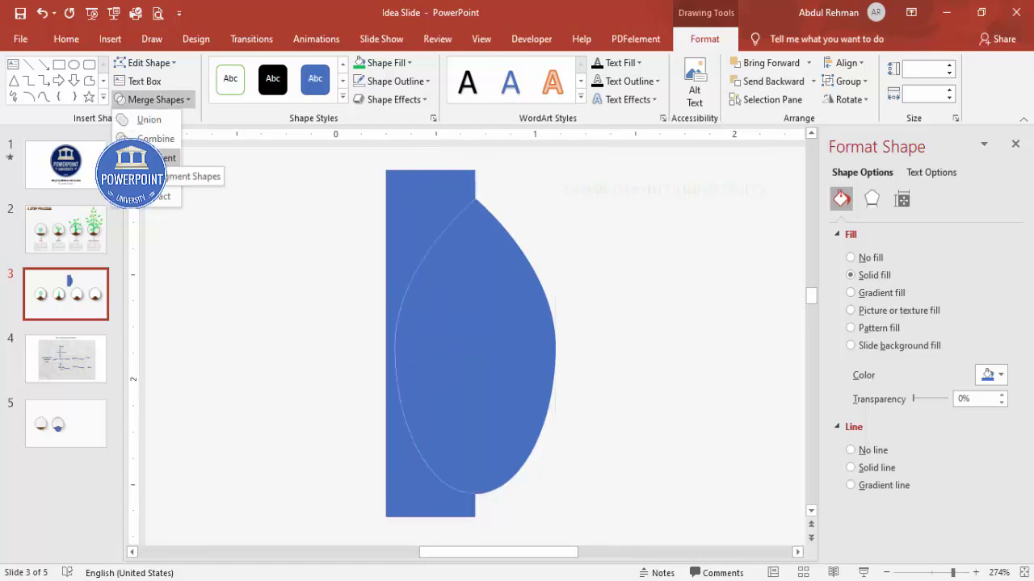
left_click(158, 157)
Step: Delete the leftover rectangle piece and nudge the left leaf half left to open a gap
left_click(505, 207)
left_click(428, 195)
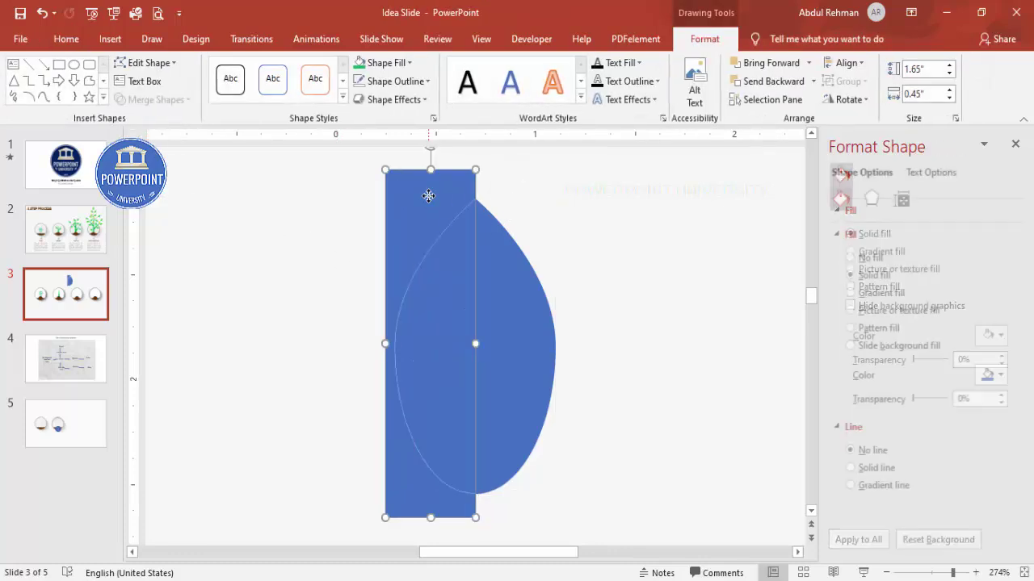
key("Delete")
left_click(446, 258)
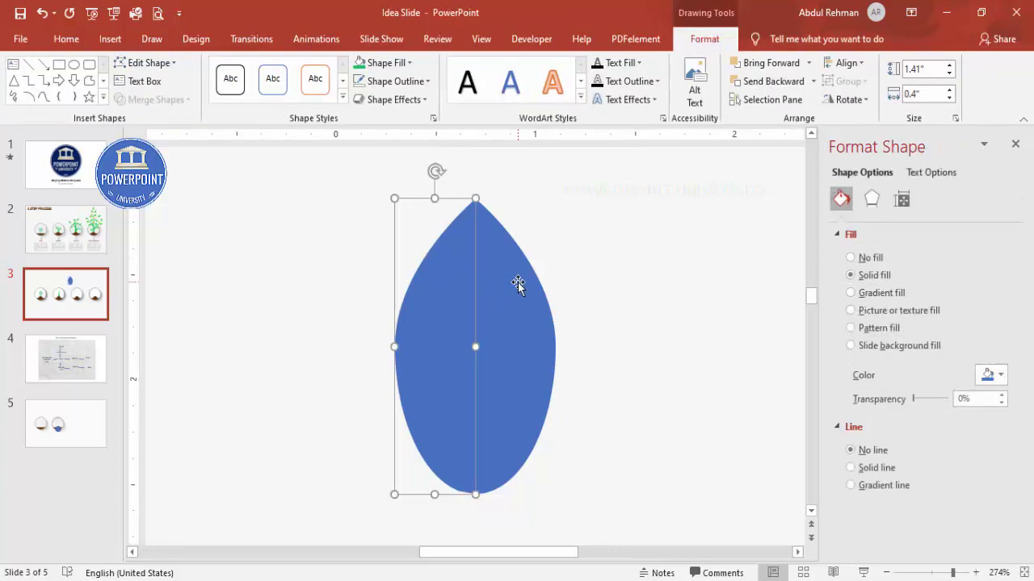
key("Left")
key("Left")
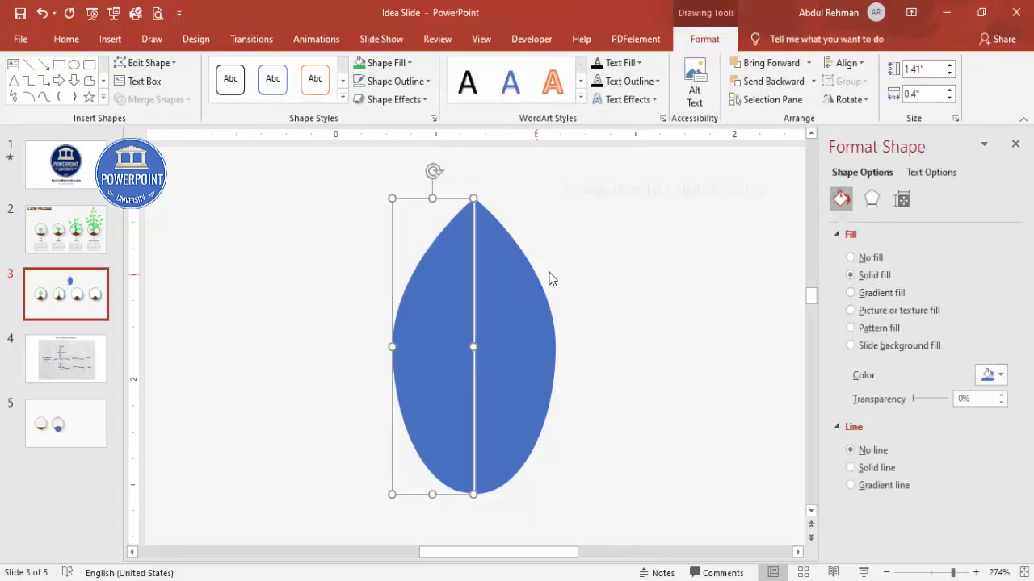
left_click(586, 259)
Step: Fill the left leaf half light green and the right half green
left_click(438, 268)
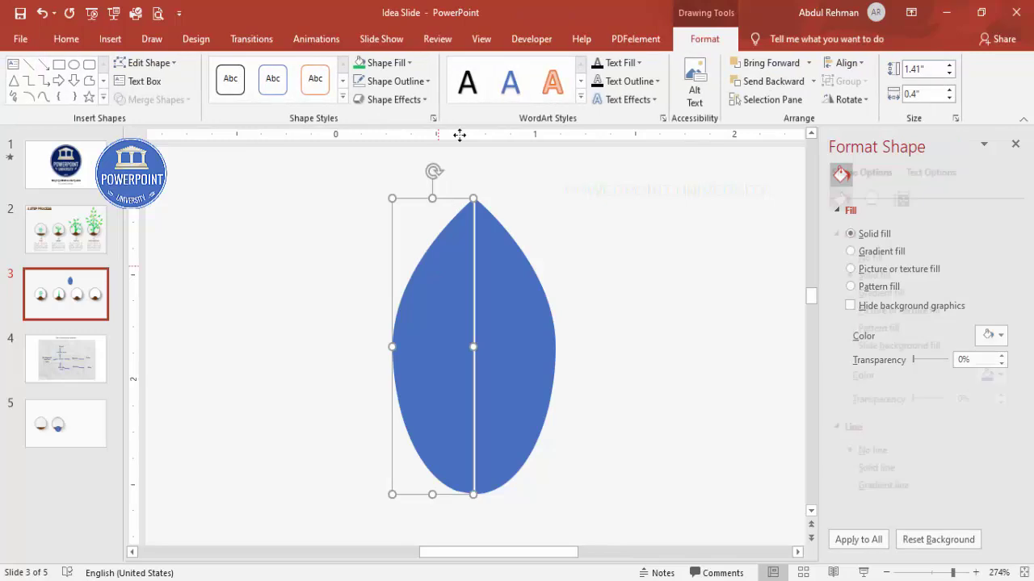
left_click(376, 62)
left_click(410, 188)
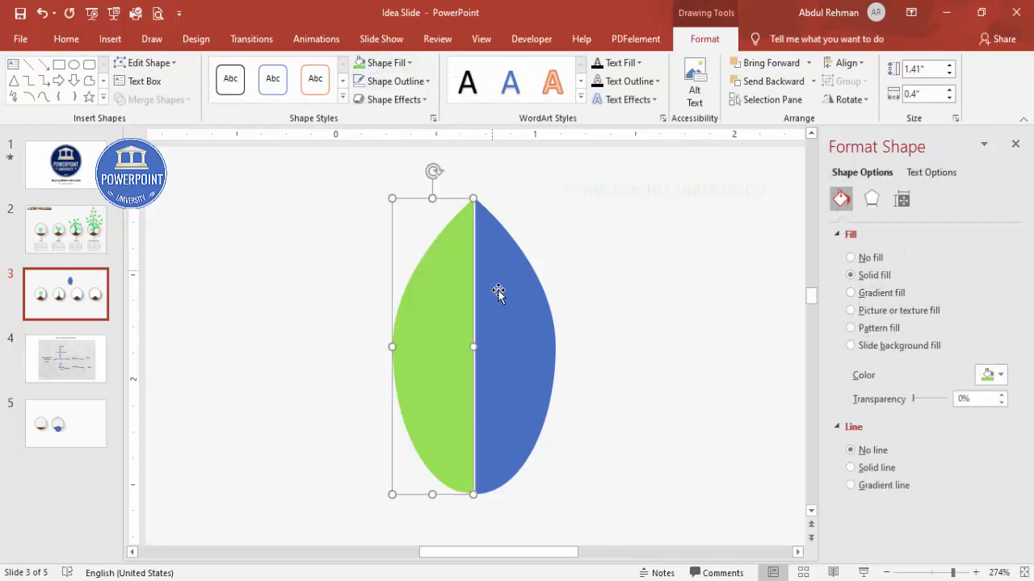
left_click(498, 292)
left_click(404, 68)
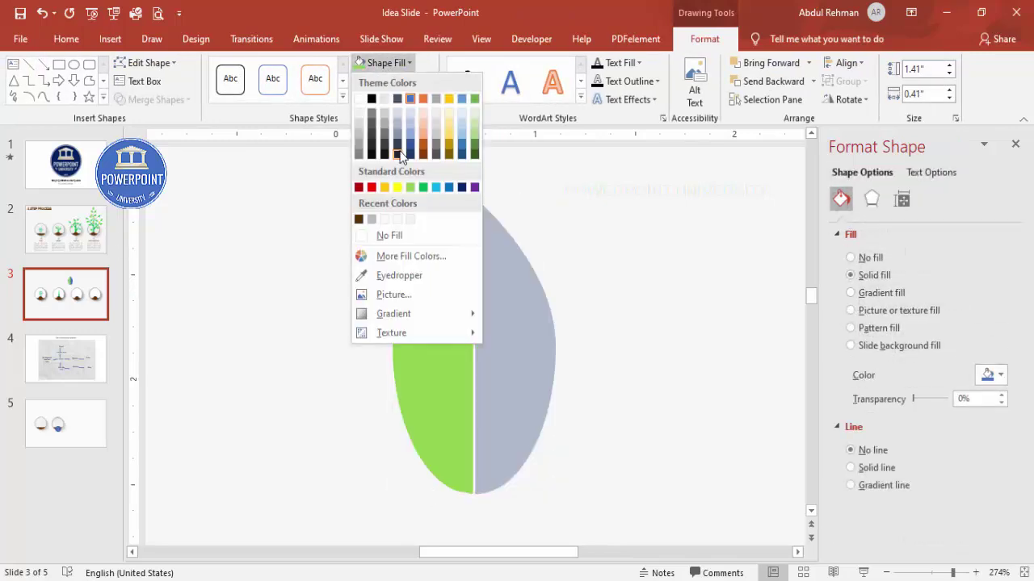
left_click(423, 187)
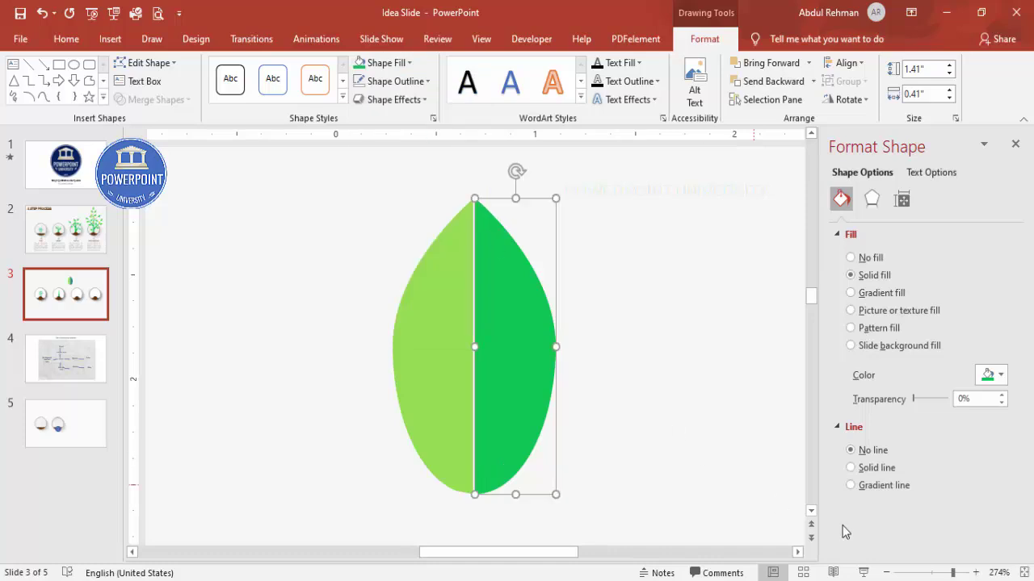
left_click(1023, 572)
left_click_drag(442, 194, 541, 278)
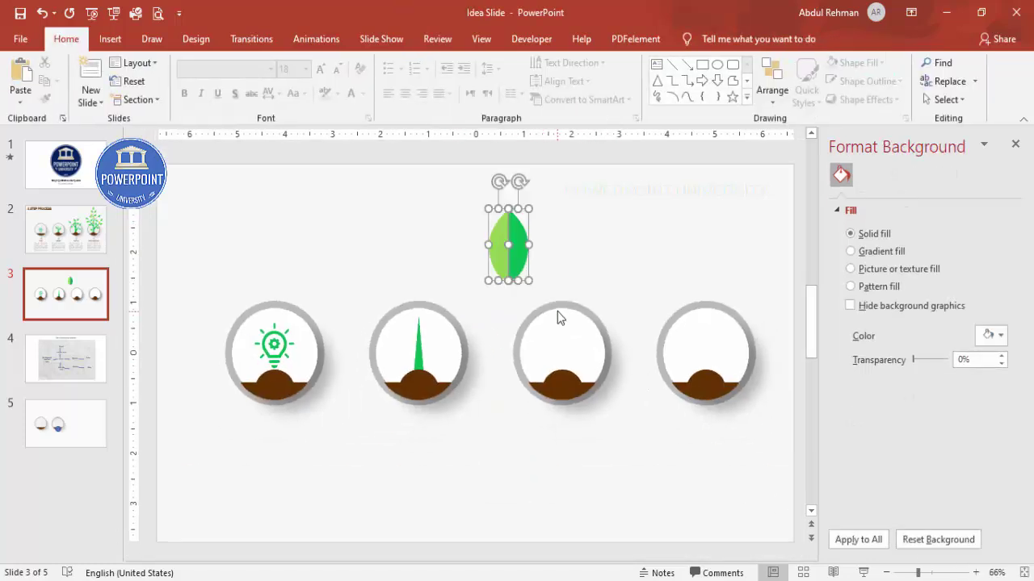
Step: Group the leaf halves, shrink and tilt the leaf beside the stem, and copy it to the stem's right side
key("ctrl+g")
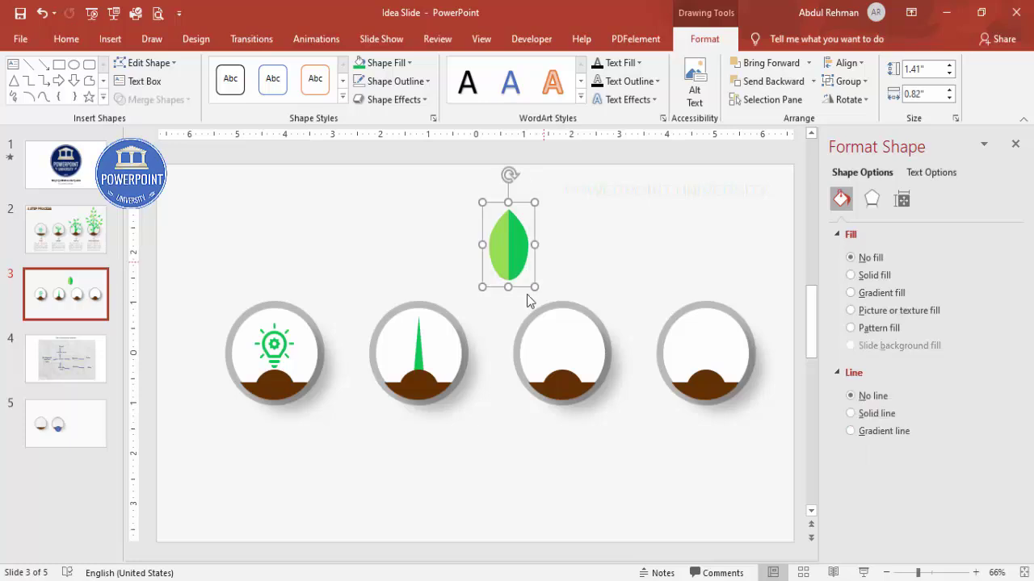
left_click_drag(531, 286, 493, 233)
left_click_drag(496, 175, 474, 180)
left_click_drag(495, 221, 412, 339)
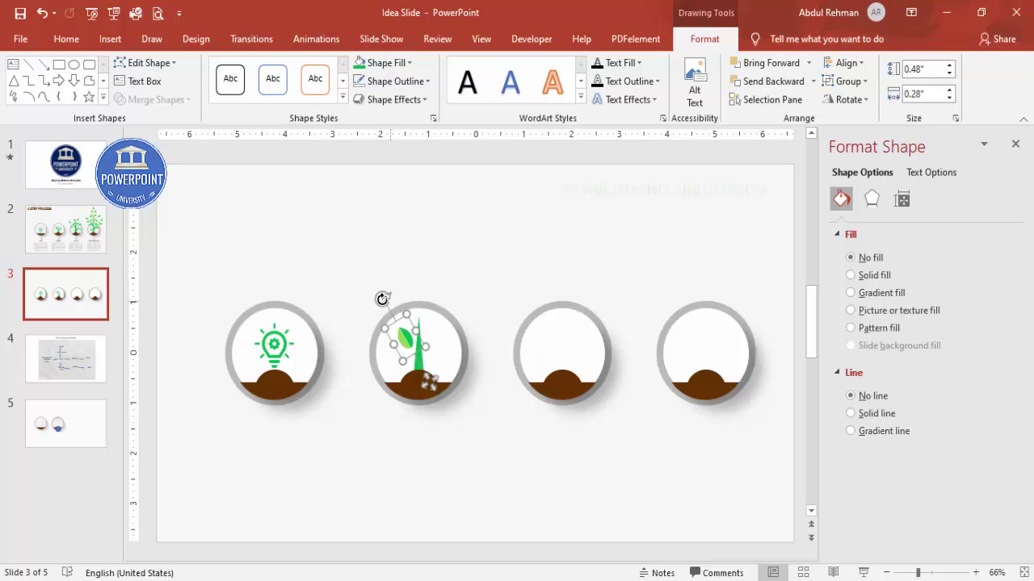
left_click_drag(382, 300, 374, 308)
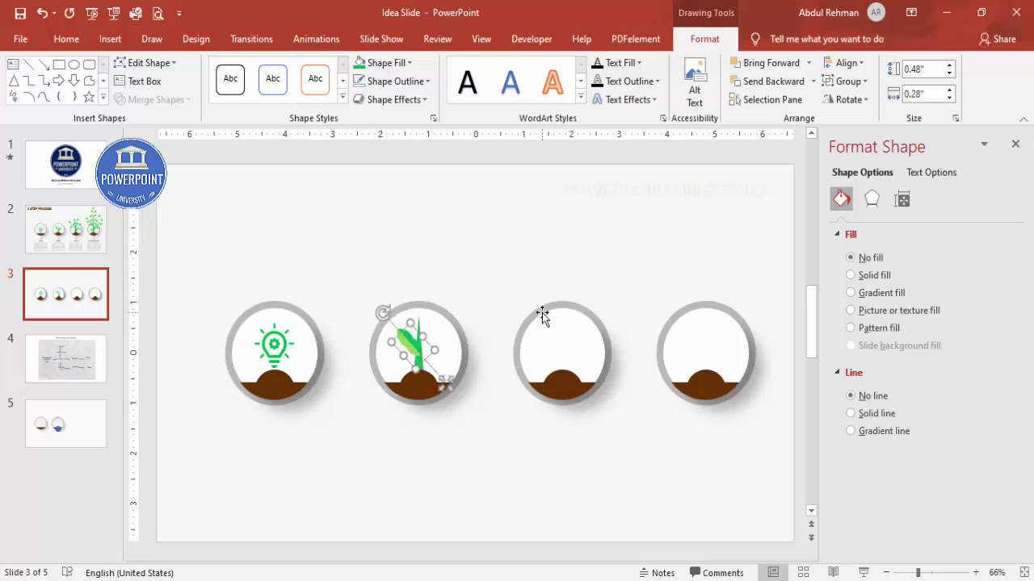
mouse_move(427, 331)
left_mouse_down()
mouse_move(418, 339)
mouse_move(450, 315)
mouse_move(445, 295)
mouse_move(470, 307)
mouse_move(462, 301)
mouse_move(434, 340)
left_mouse_up()
left_click(478, 277)
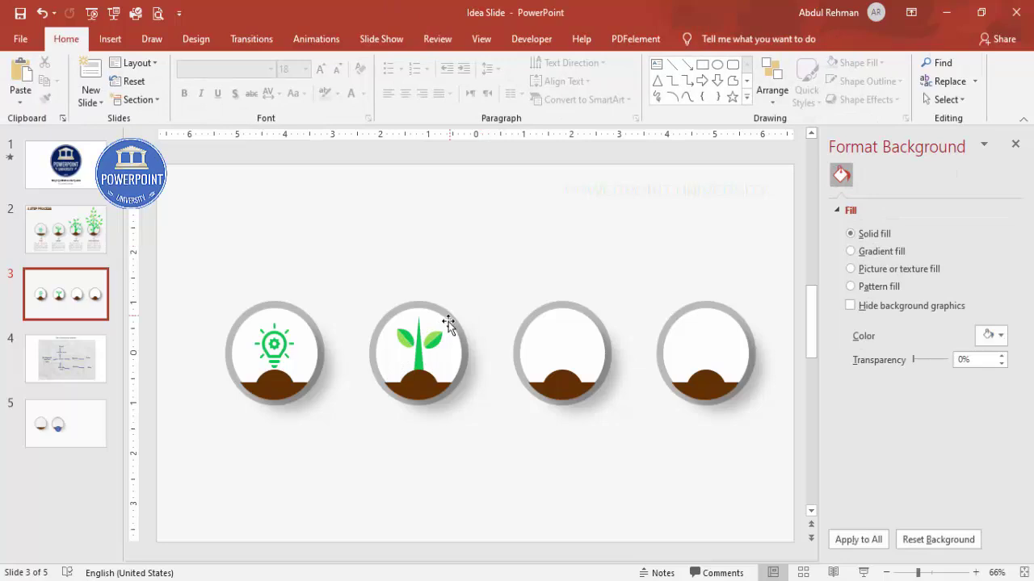
Step: Copy the green stem into the third circle and stretch it taller
left_click(419, 357)
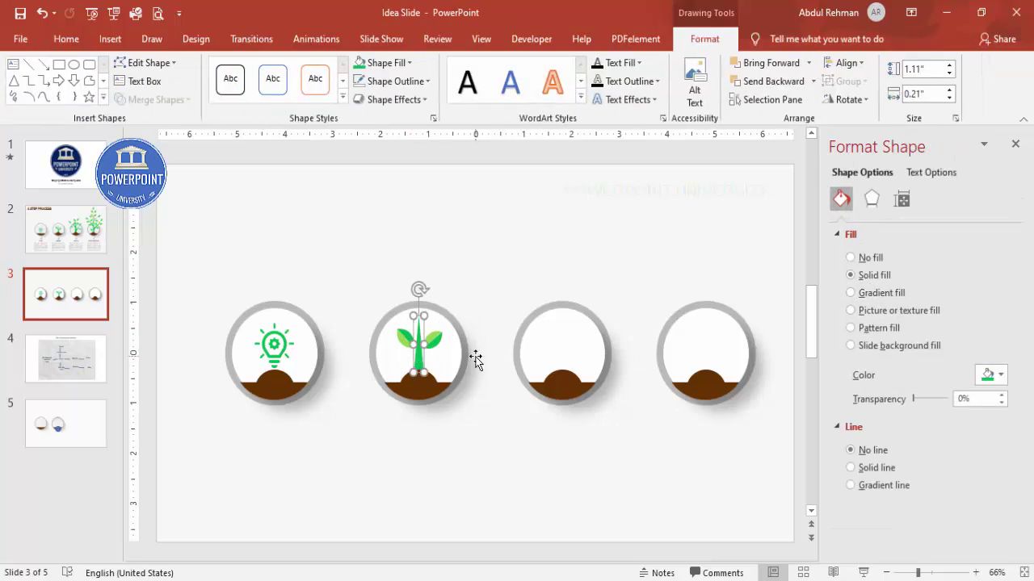
left_click(435, 365)
left_click_drag(429, 369, 565, 360)
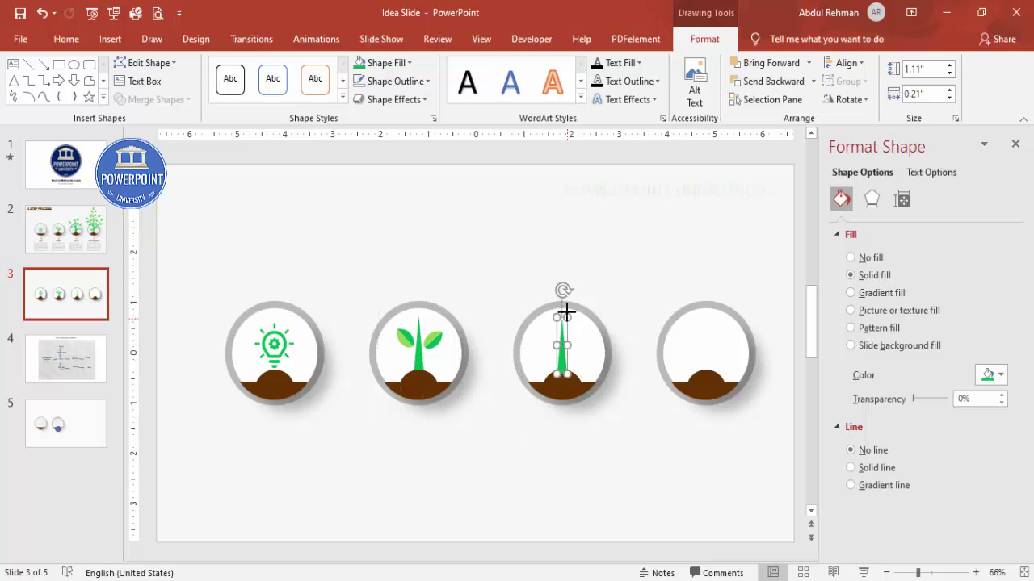
left_click_drag(565, 312, 564, 268)
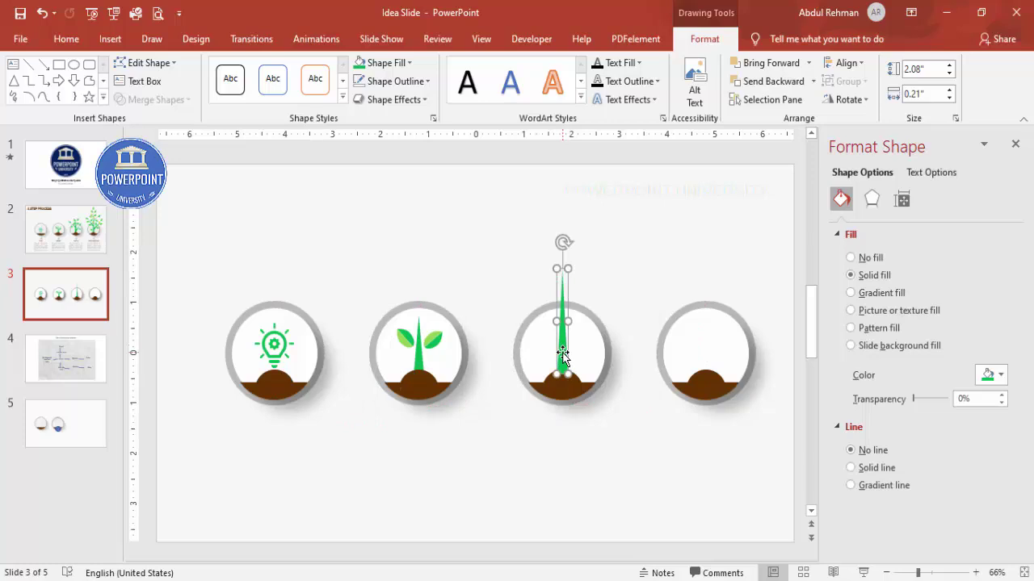
left_click_drag(563, 355, 570, 377)
Step: Bring the third circle's soil mound to the front so it hides the stem's base
left_click(578, 376)
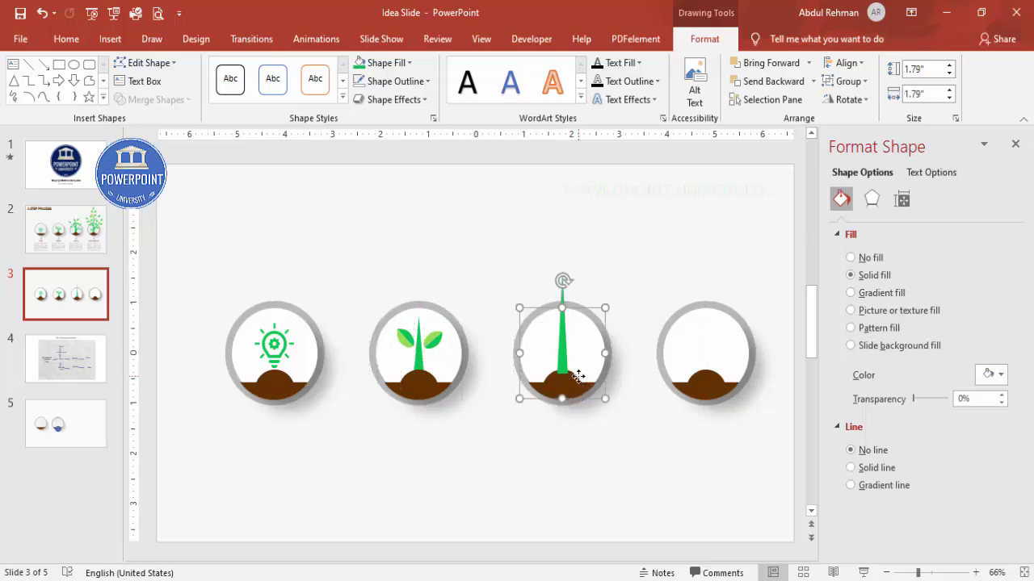
left_click(578, 377)
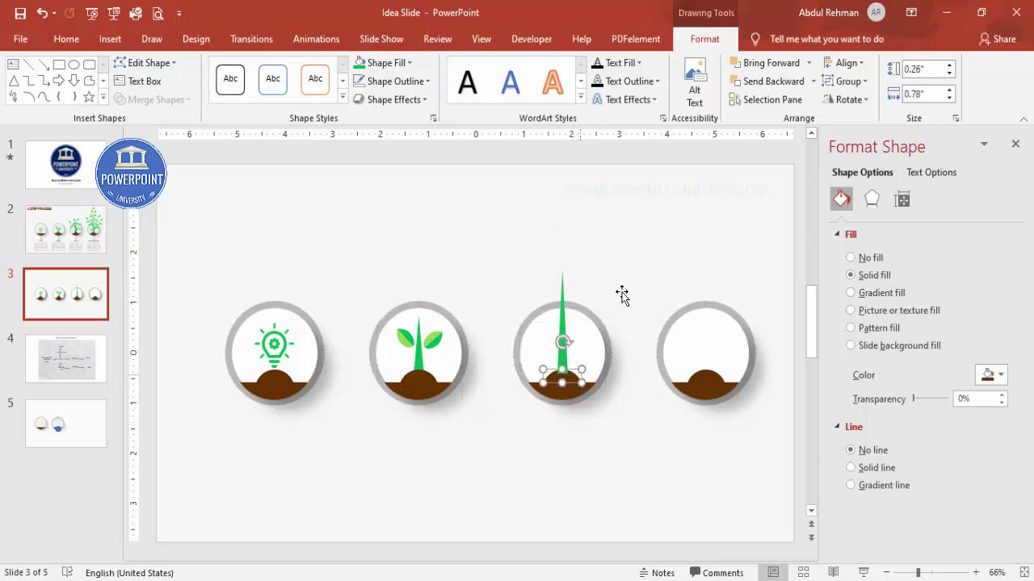
left_click(809, 65)
left_click(775, 101)
left_click(646, 201)
Step: Copy and tilt the stem to make two angled branches
left_click(440, 331)
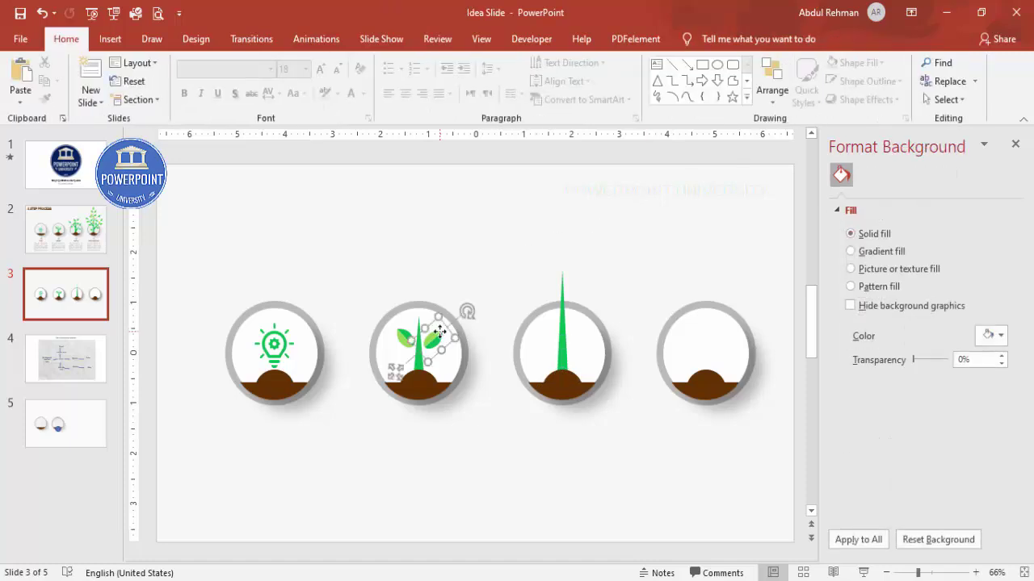
left_click(563, 339)
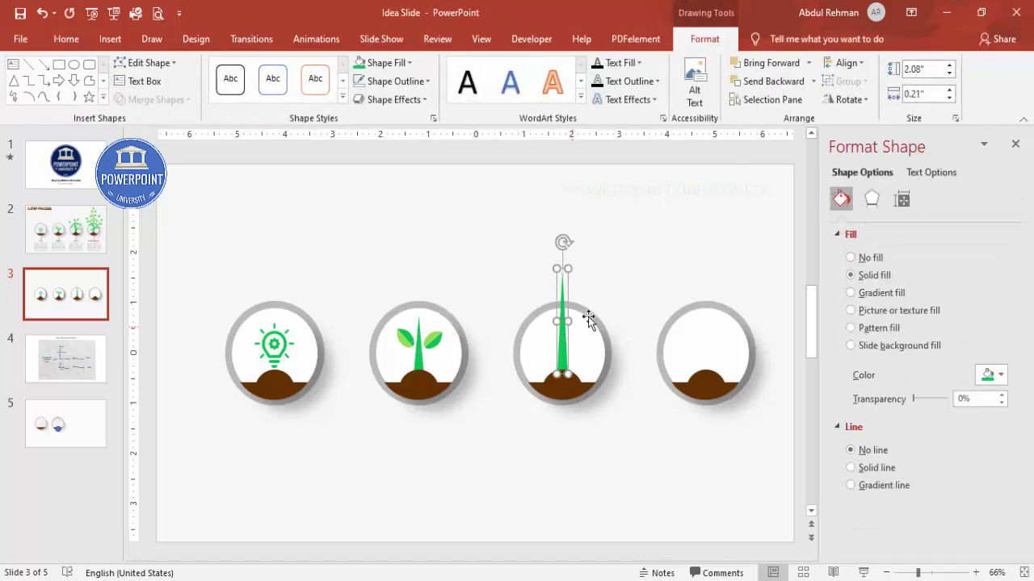
mouse_move(565, 345)
left_mouse_down()
mouse_move(598, 288)
mouse_move(599, 229)
mouse_move(607, 283)
mouse_move(636, 273)
mouse_move(642, 283)
mouse_move(605, 323)
mouse_move(554, 323)
mouse_move(560, 350)
left_mouse_up()
key("ctrl+d")
Step: Move one branch to the stem's left and copy sprout leaves onto the right branch and stem top
left_click_drag(617, 385, 553, 325)
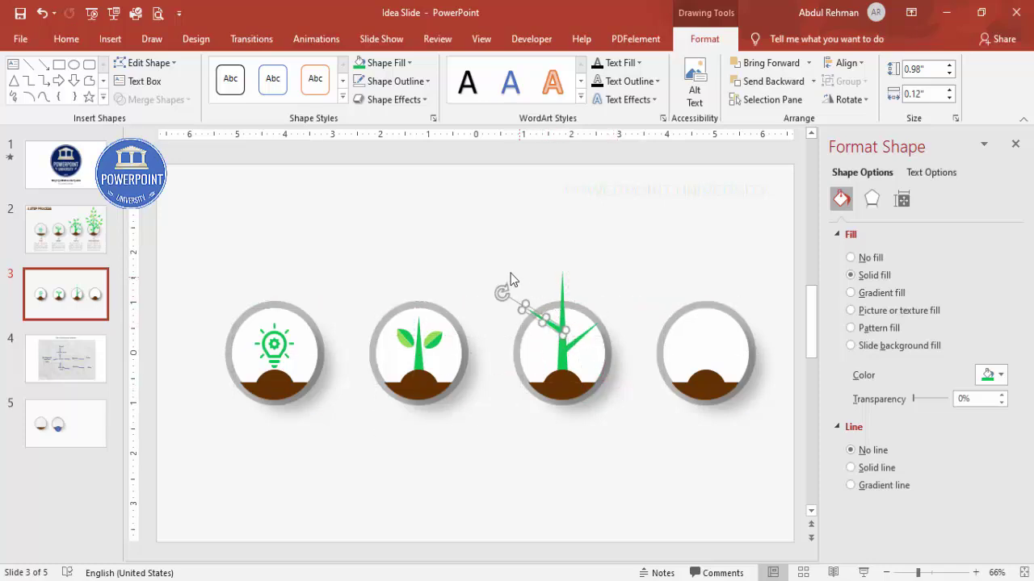
left_click(484, 300)
left_click(436, 341)
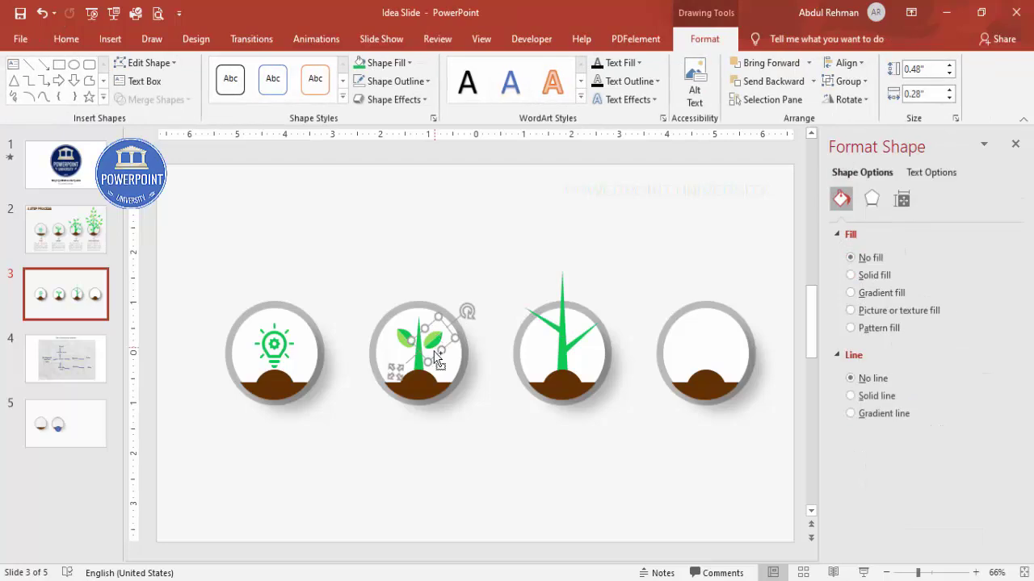
left_click_drag(437, 357, 614, 315)
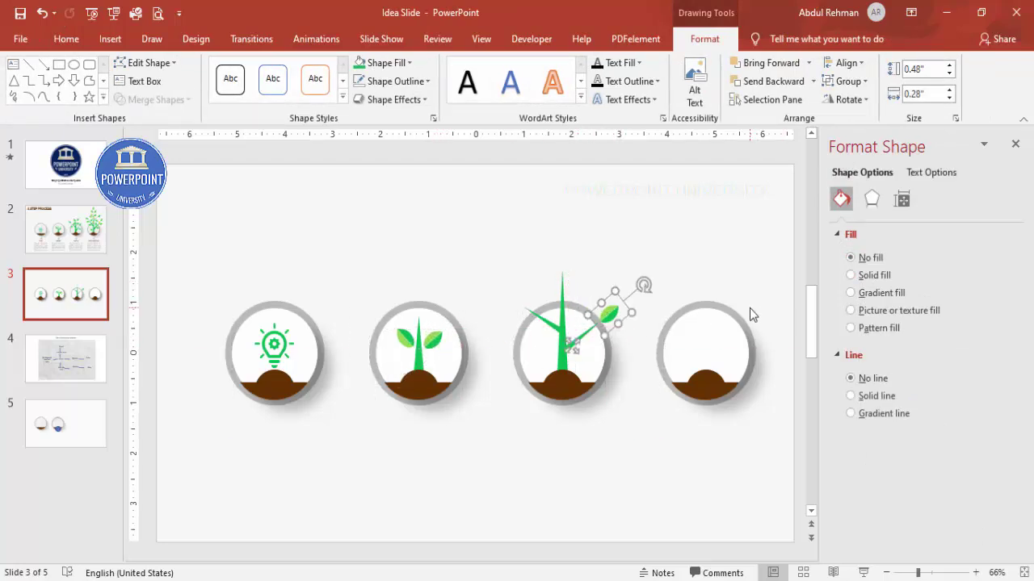
key("ctrl+d")
left_click_drag(776, 281, 574, 287)
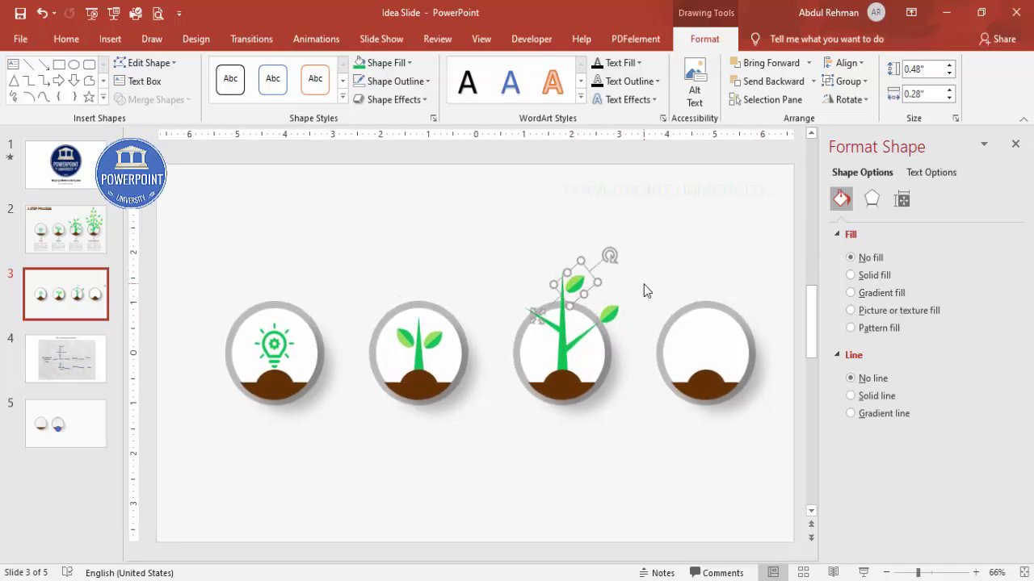
key("ctrl+d")
Step: Rotate and place another leaf up among the tree's branches
left_click_drag(573, 226, 507, 229)
left_click_drag(543, 275, 477, 331)
key("ctrl+z")
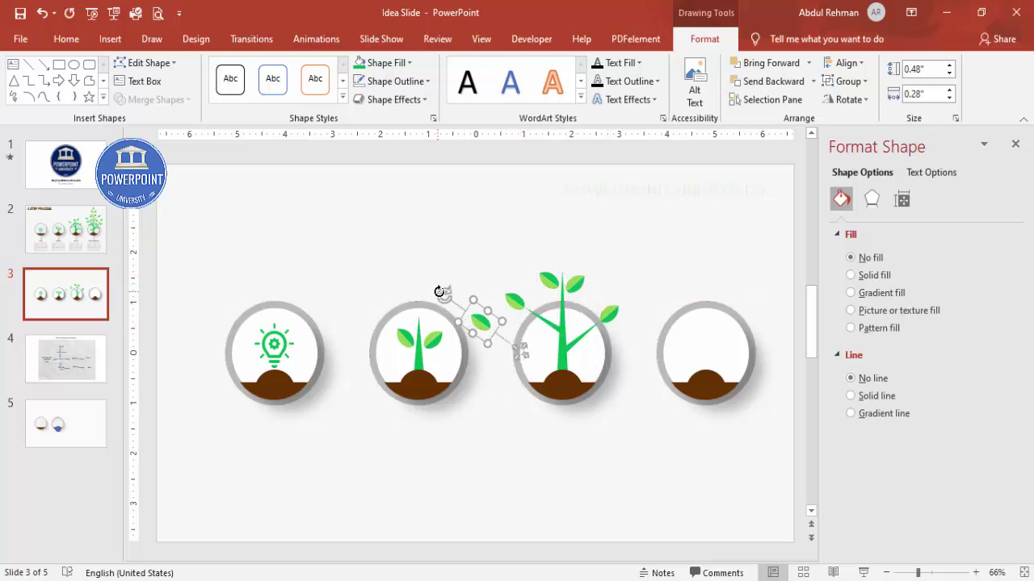
left_click_drag(444, 296, 583, 346)
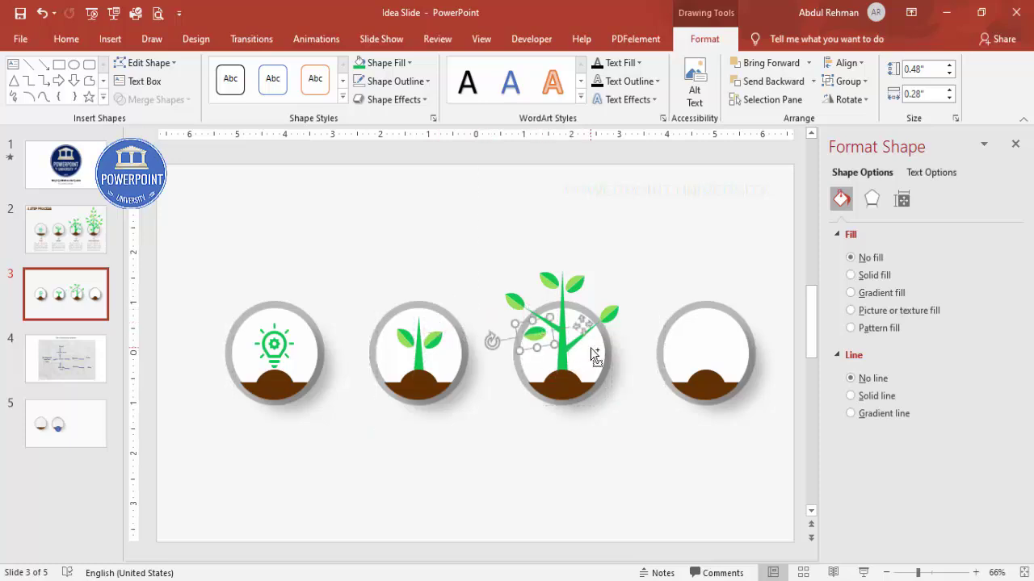
left_click_drag(515, 368, 522, 348)
left_click(549, 361)
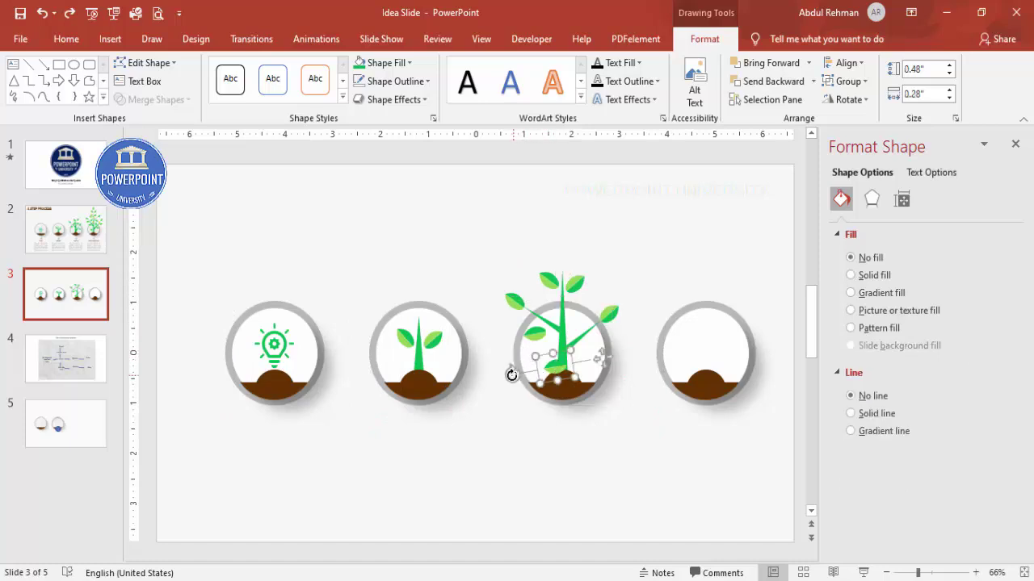
left_click_drag(548, 361, 551, 287)
left_click_drag(577, 332, 578, 328)
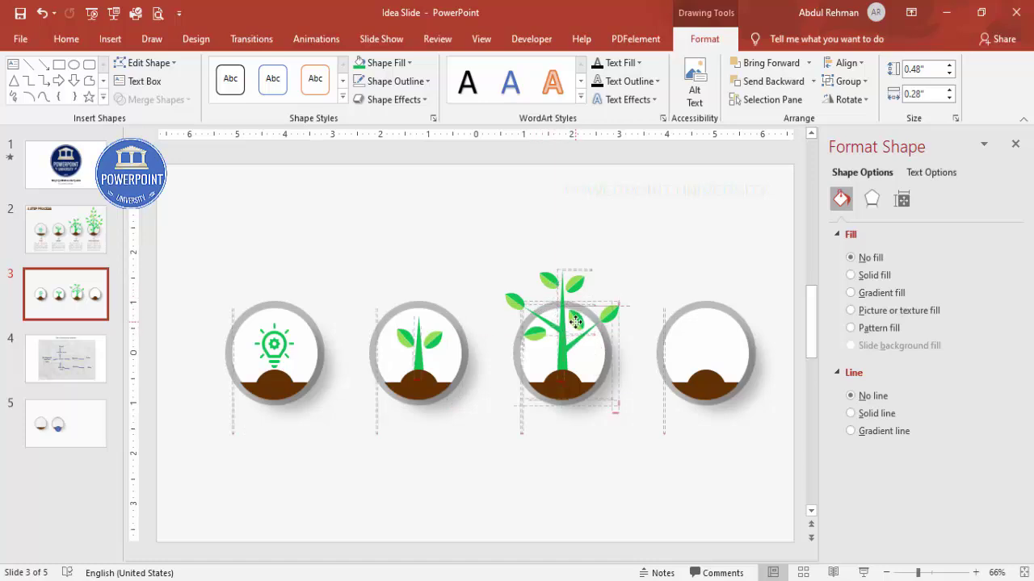
left_click(629, 270)
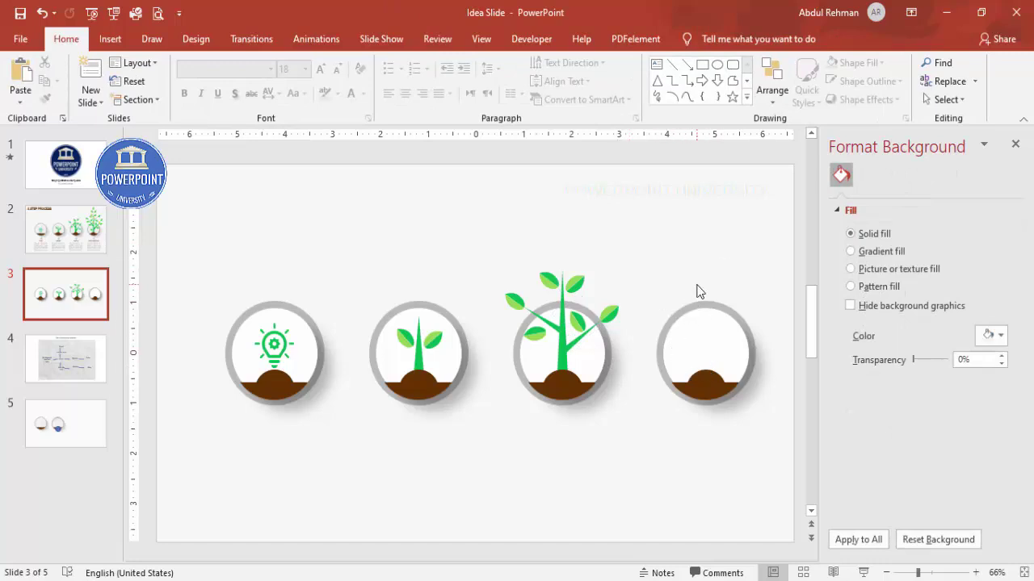
Step: Copy the tree's stem into the fourth circle and stretch it tall above the mound
left_click(563, 360)
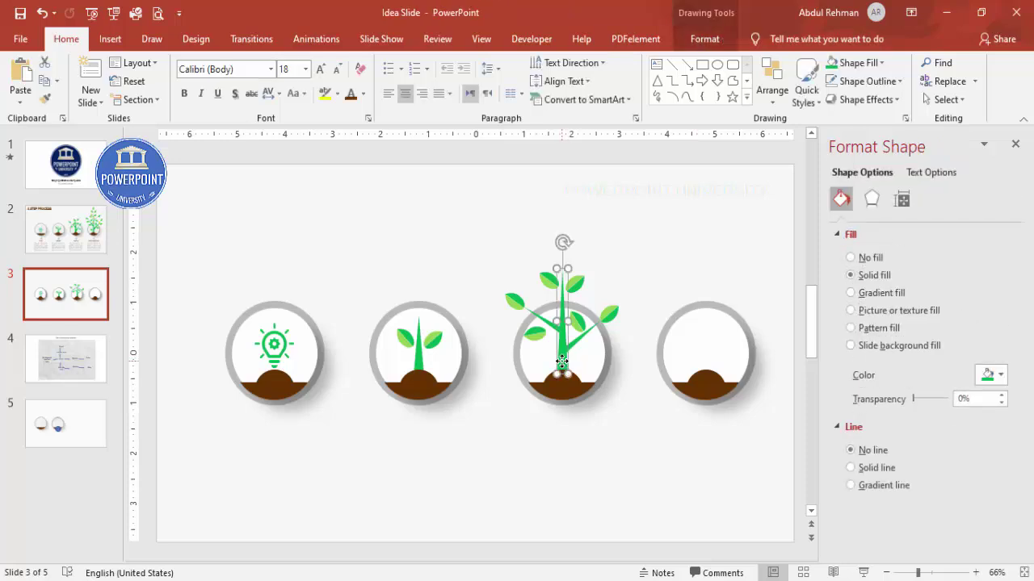
left_click_drag(563, 360, 705, 362)
left_click_drag(706, 268, 708, 196)
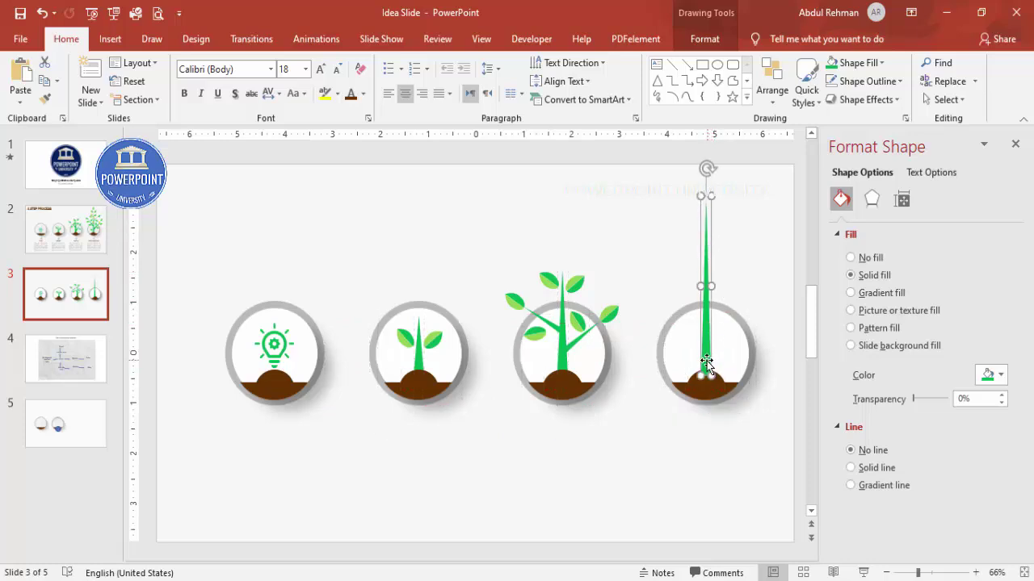
key("ctrl+z")
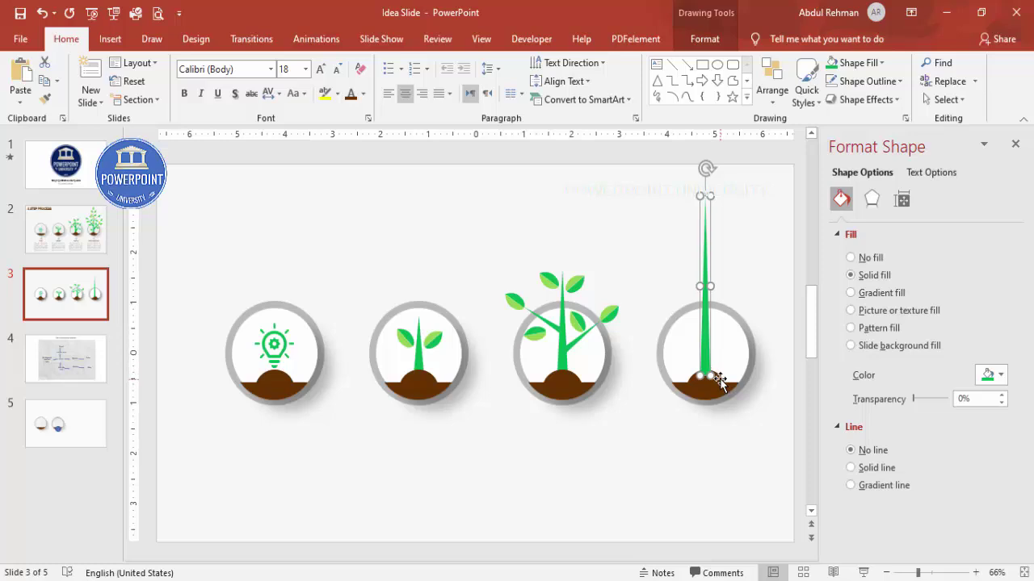
key("ctrl+z")
left_click(718, 381)
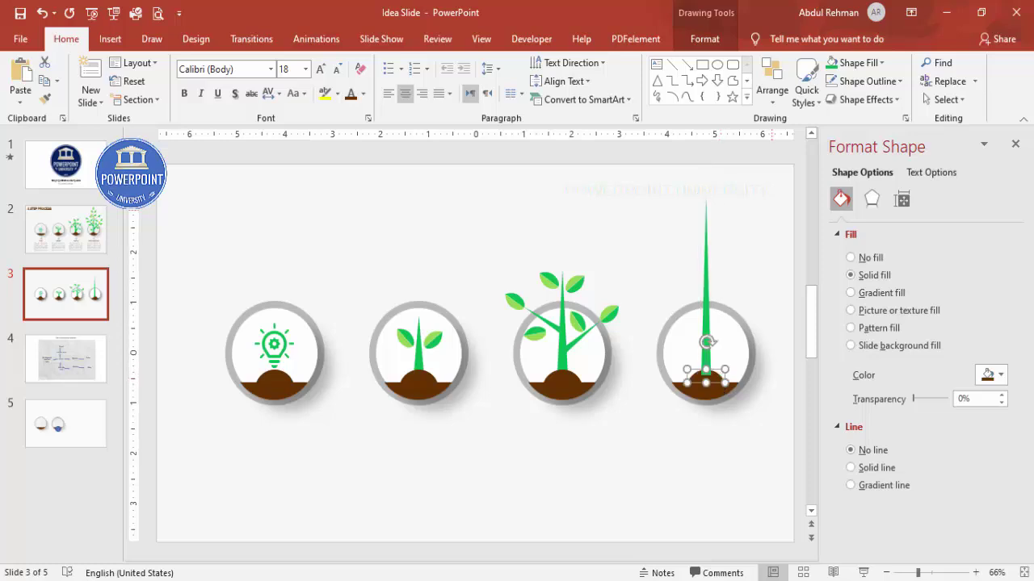